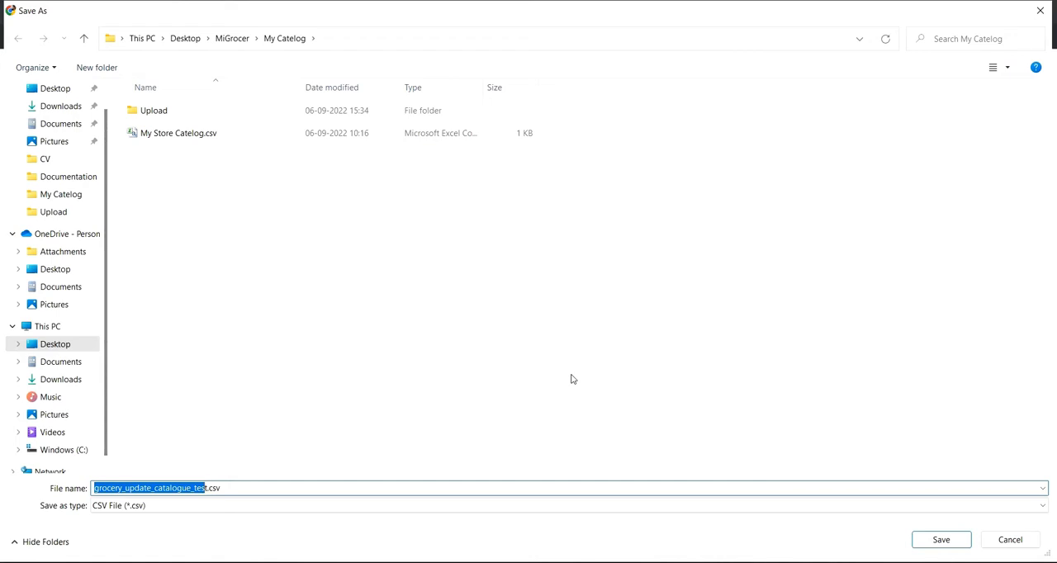
Save the downloaded CSV template as "Delete Catalog.csv" in the My Catelog folder.
text(Delete )
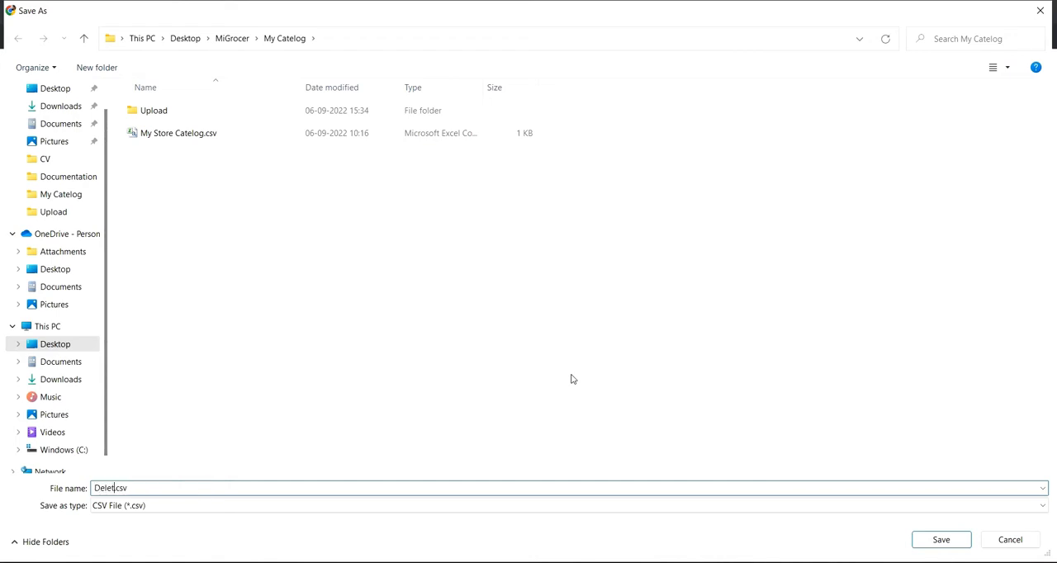
text(Catalog)
key(Return)
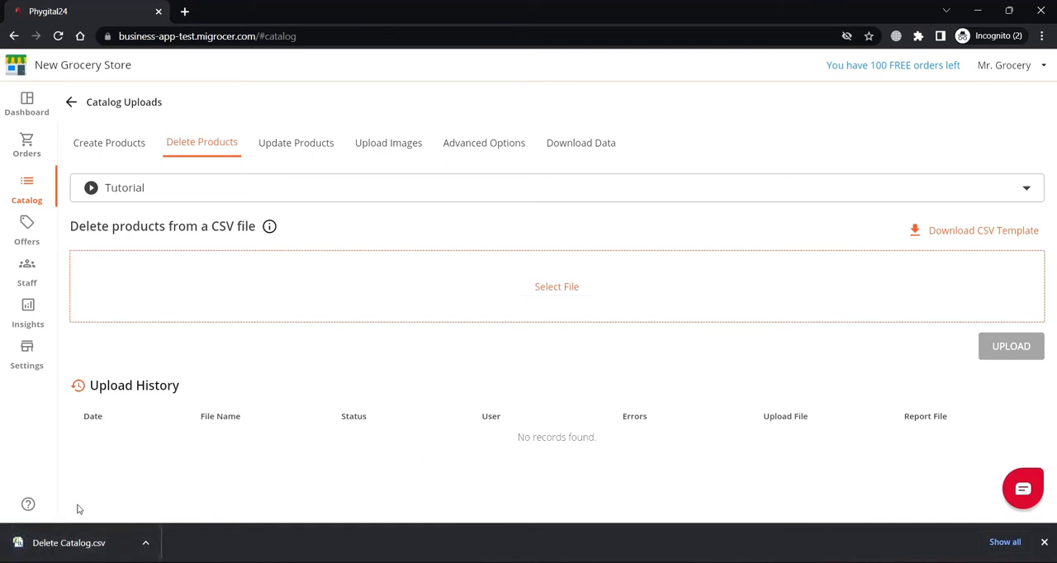
Open the downloaded Delete Catalog.csv in Excel and bring its window to the front.
click(145, 543)
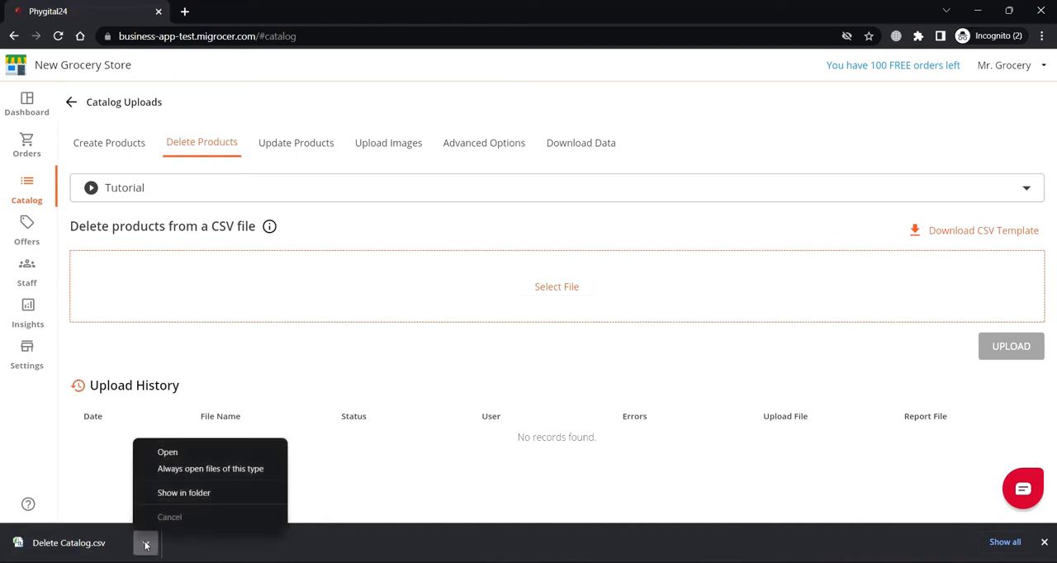
click(168, 452)
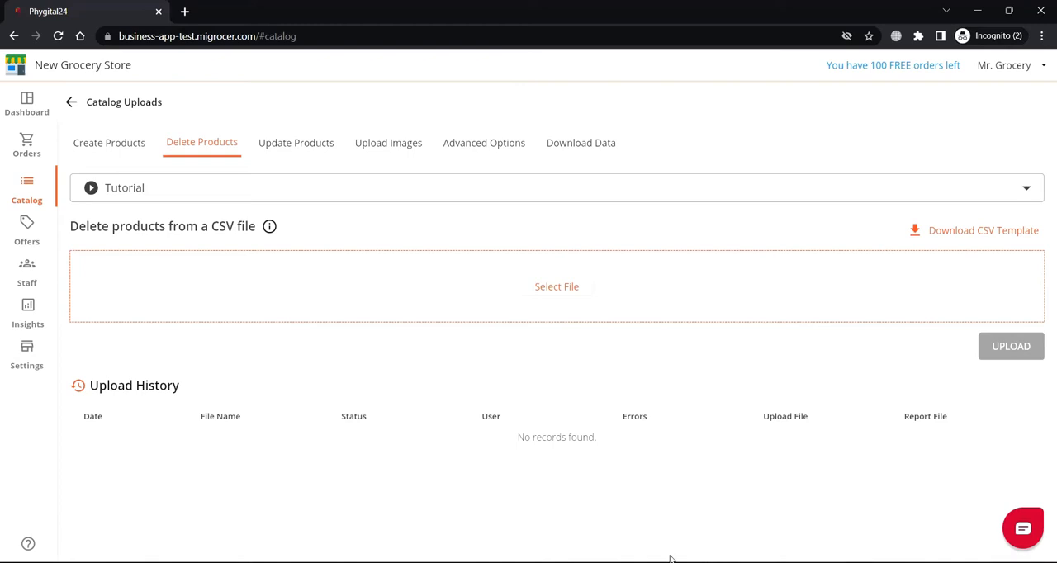
click(696, 562)
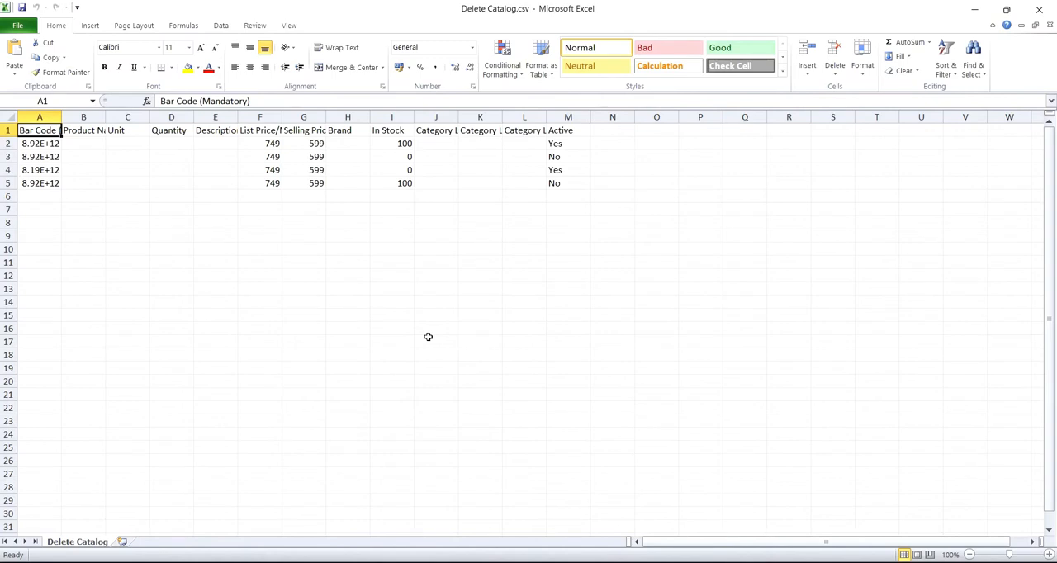
Autofit the column widths to the header row in Delete Catalog.csv.
key(shift+space)
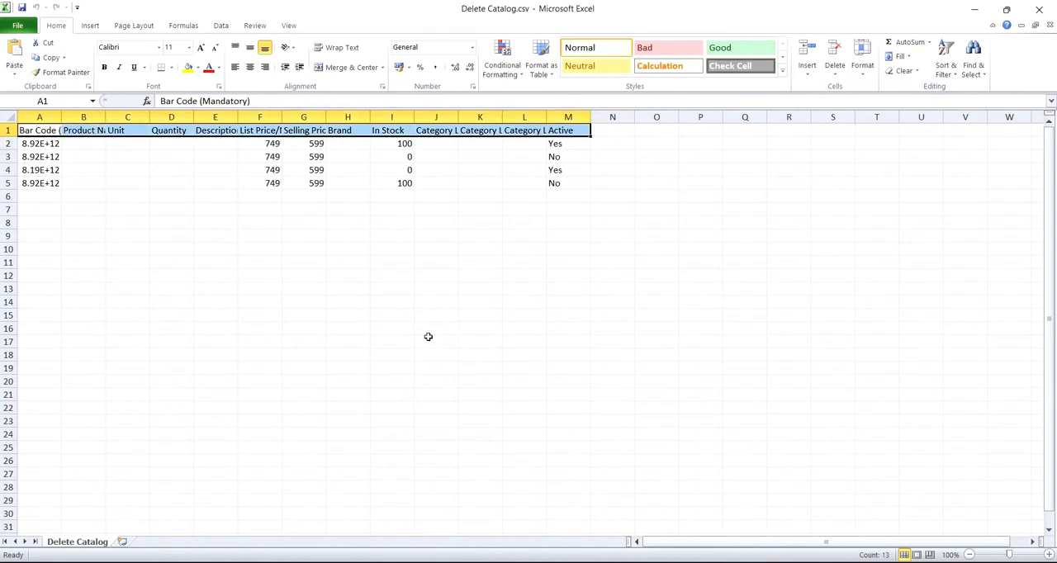
key(alt+o)
key(c)
key(a)
key(ctrl+Home)
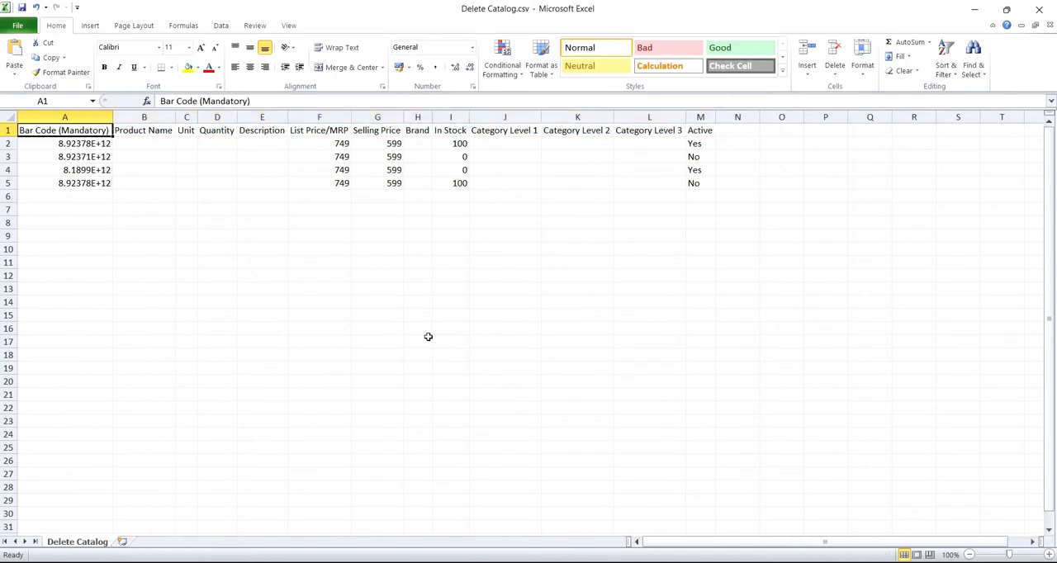
Try clearing the sample product rows A2:M5, and undo the clearing.
key(Down)
key(shift+Down)
key(shift+Down)
key(shift+Down)
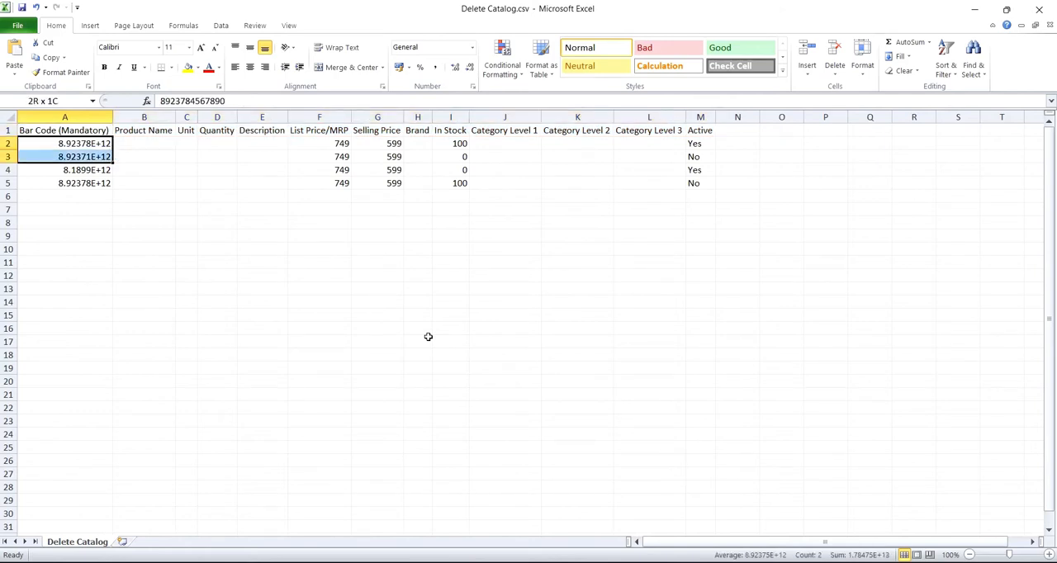
key(shift+Right)
key(shift+Right)
key(shift+Right)
key(shift+Right)
key(shift+Right)
key(shift+Right)
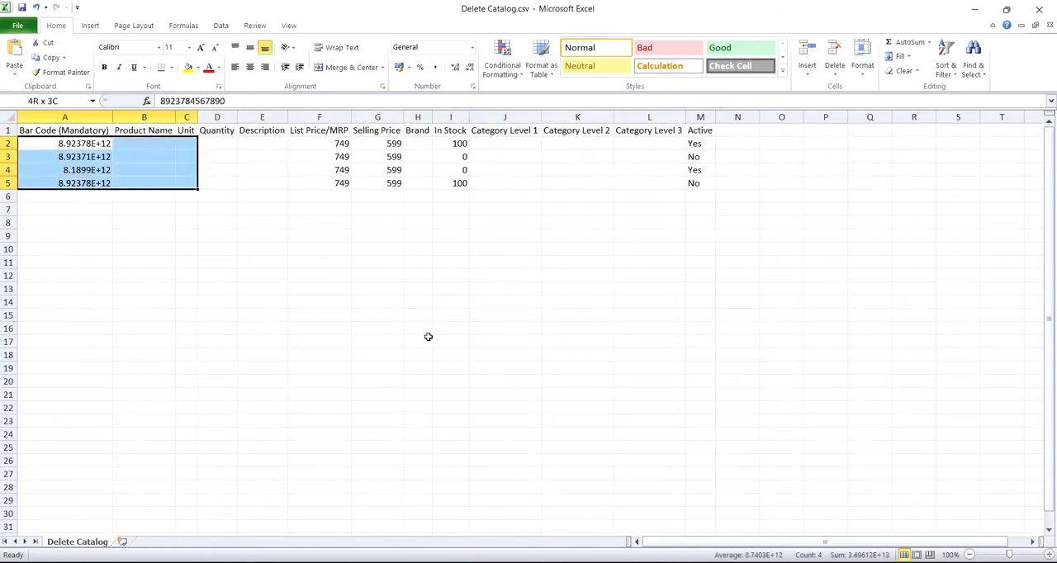
key(shift+Right)
key(shift+Right)
key(shift+Right)
key(shift+Right)
key(shift+Right)
key(shift+Right)
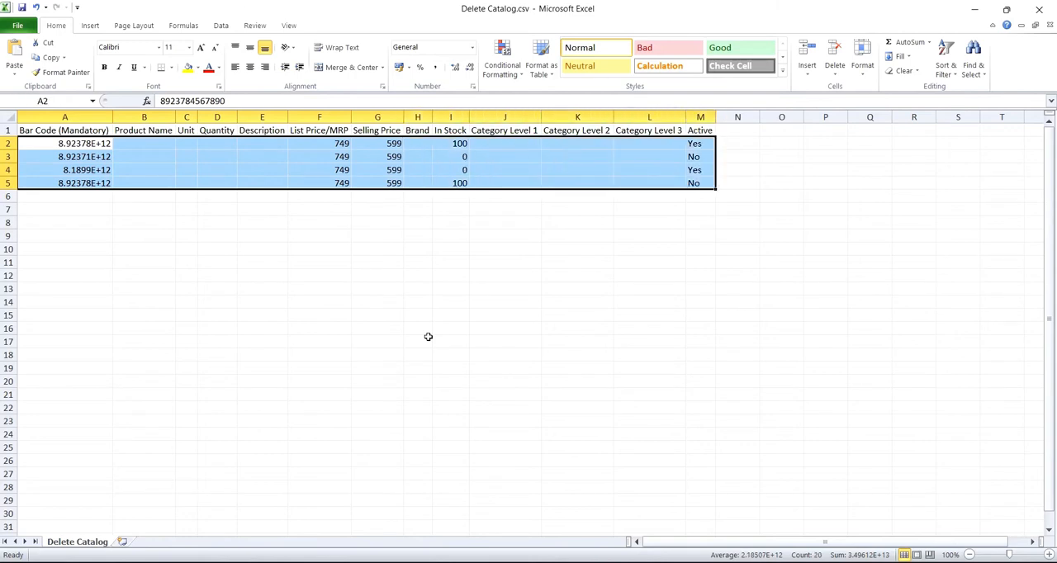
key(Delete)
key(Left)
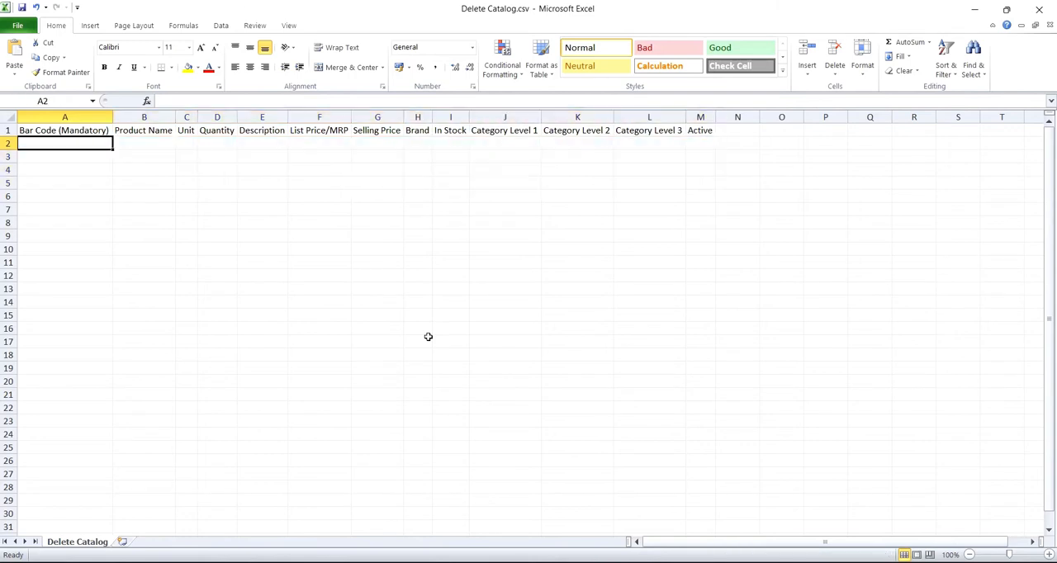
key(ctrl+z)
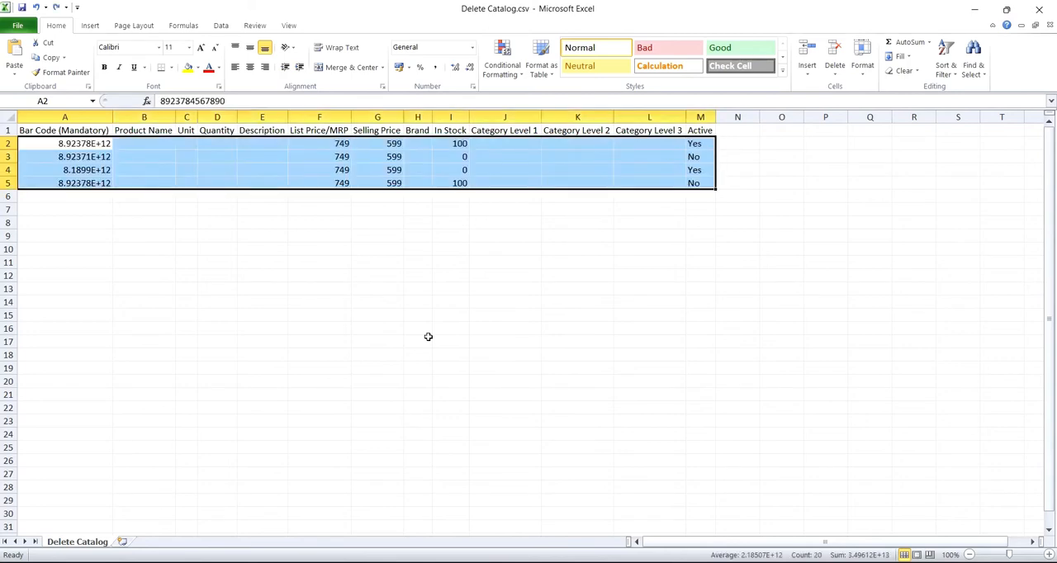
key(Right)
key(Left)
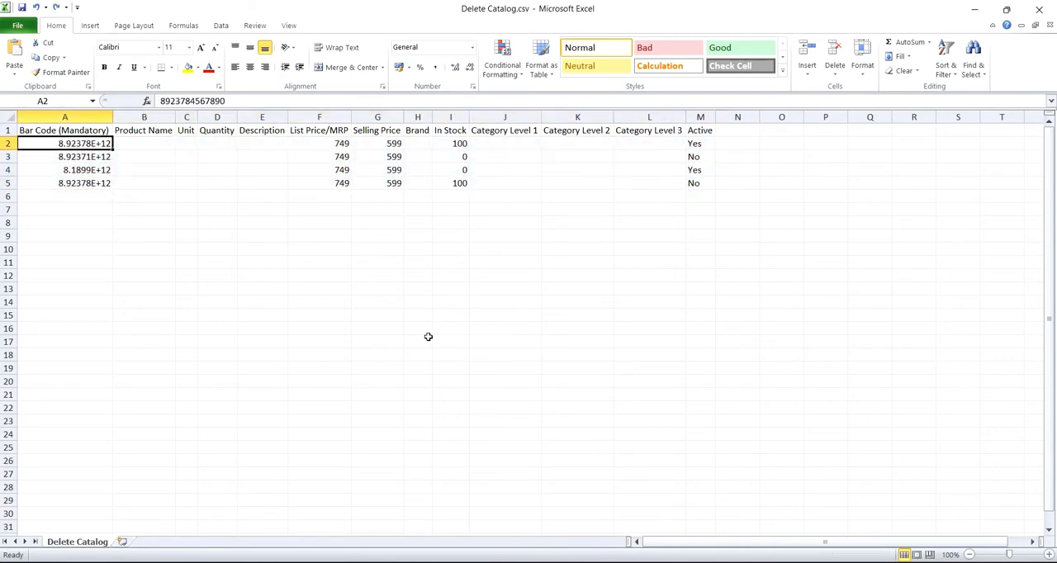
key(Down)
key(Down)
key(Down)
key(Down)
Switch to the MiGrocer page in the browser, generate a Product Catalog file under Inventory Uploads' download data, and refresh its status.
key(alt+Tab)
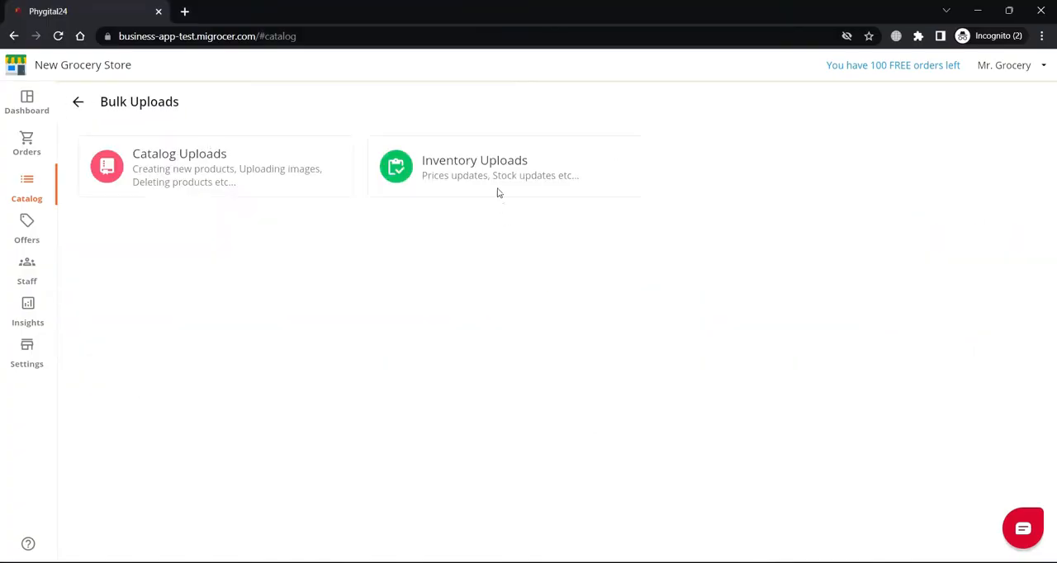
click(493, 181)
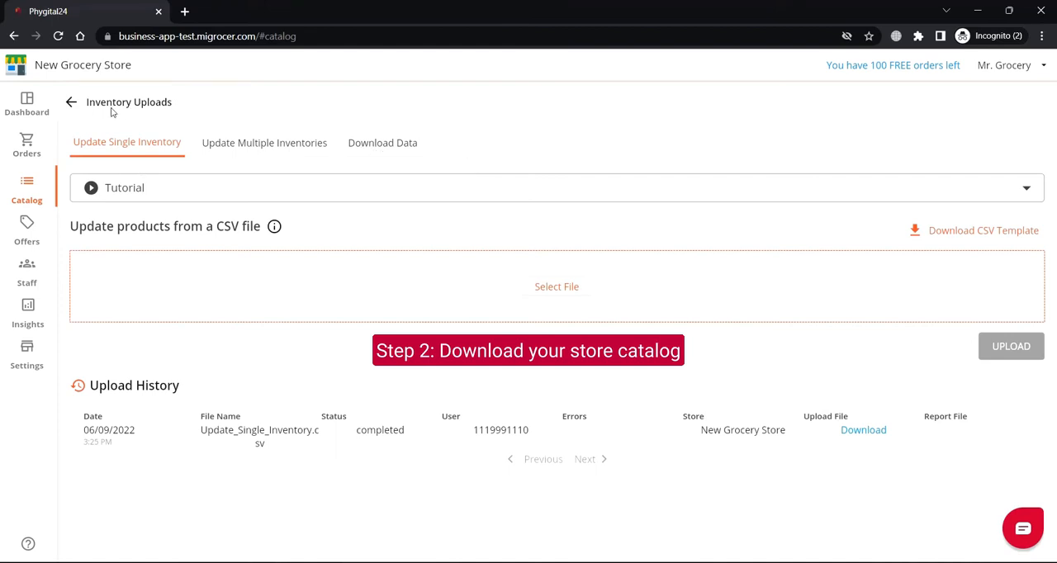
click(73, 103)
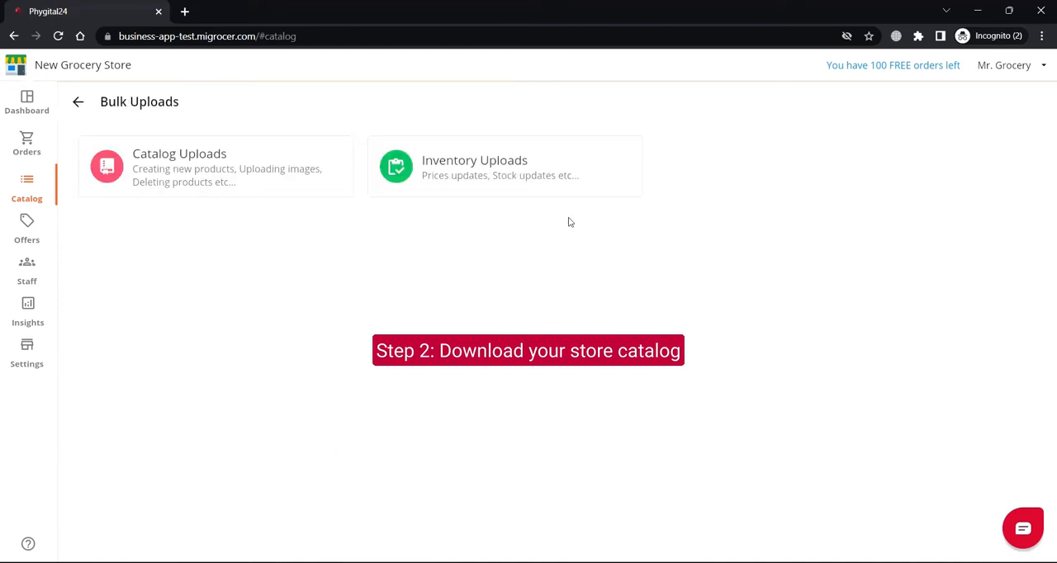
click(537, 173)
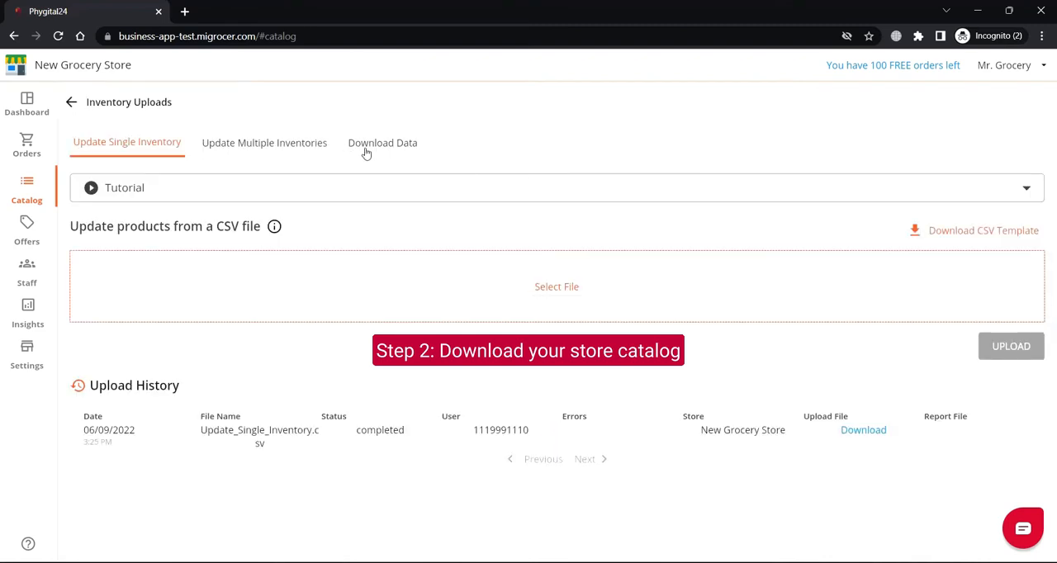
click(408, 144)
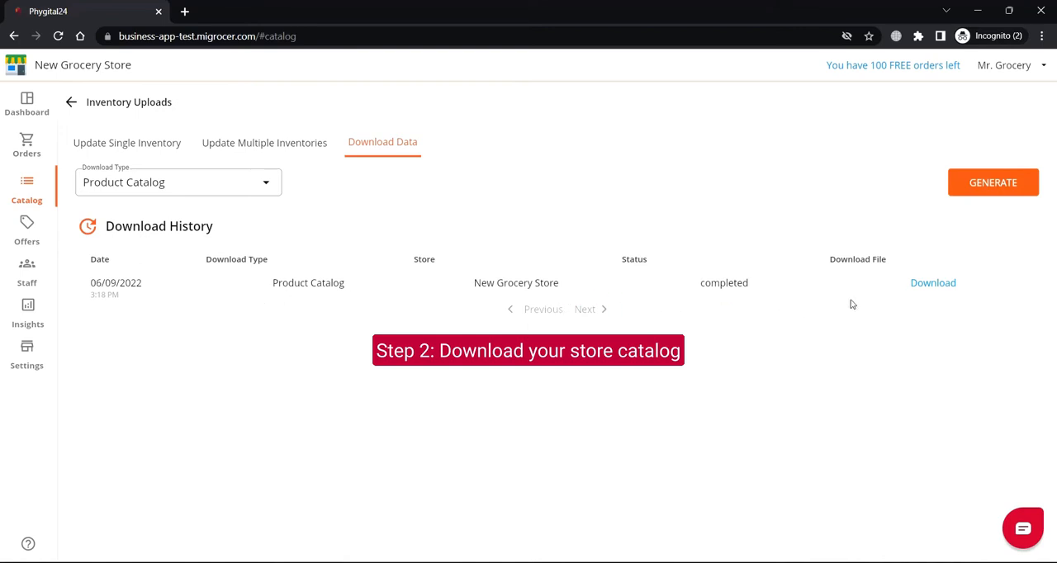
click(1005, 187)
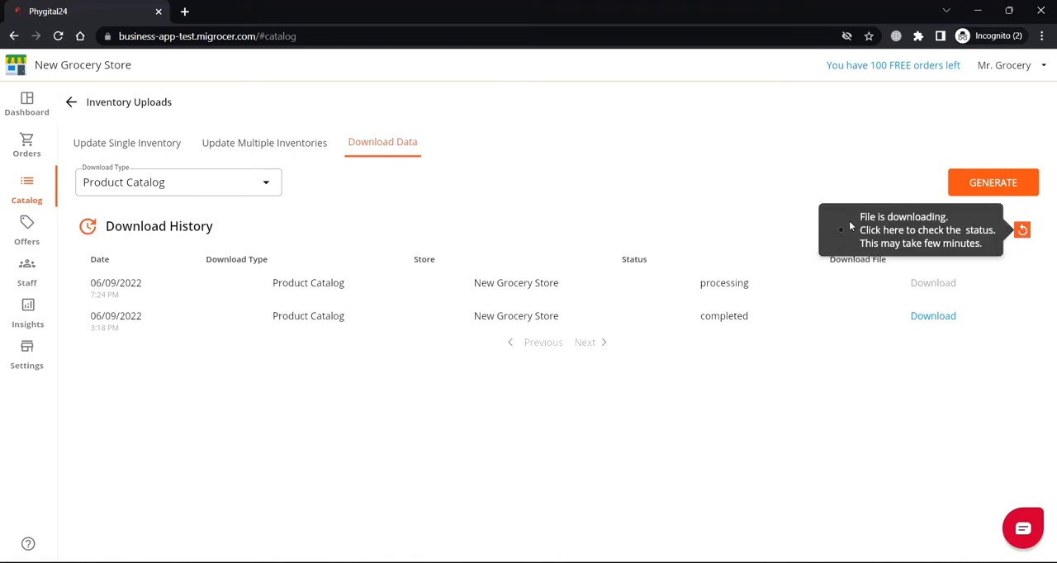
click(1023, 231)
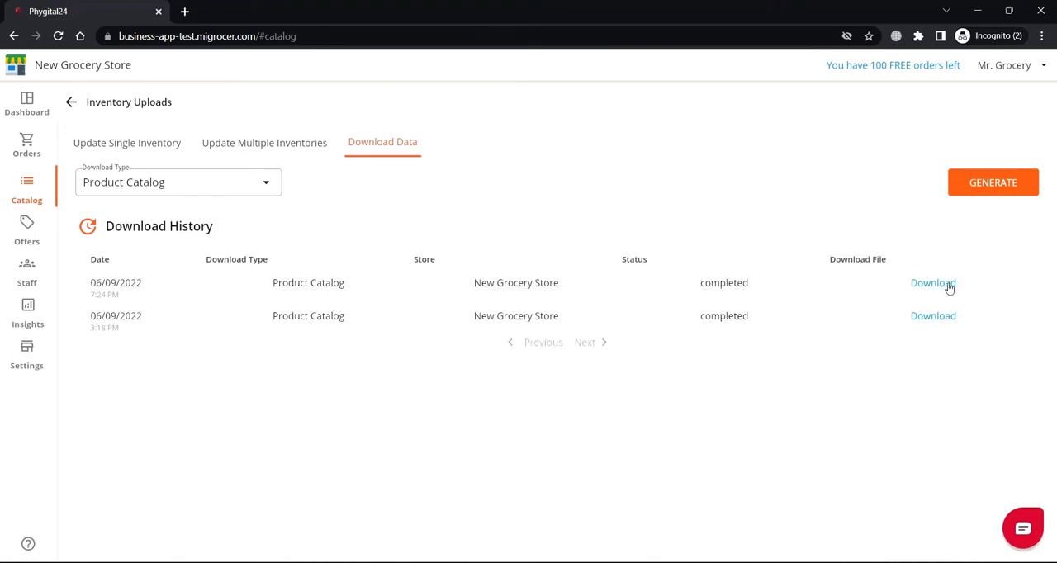
Download the newly generated product catalog and save it as "My Store Products.csv".
click(942, 285)
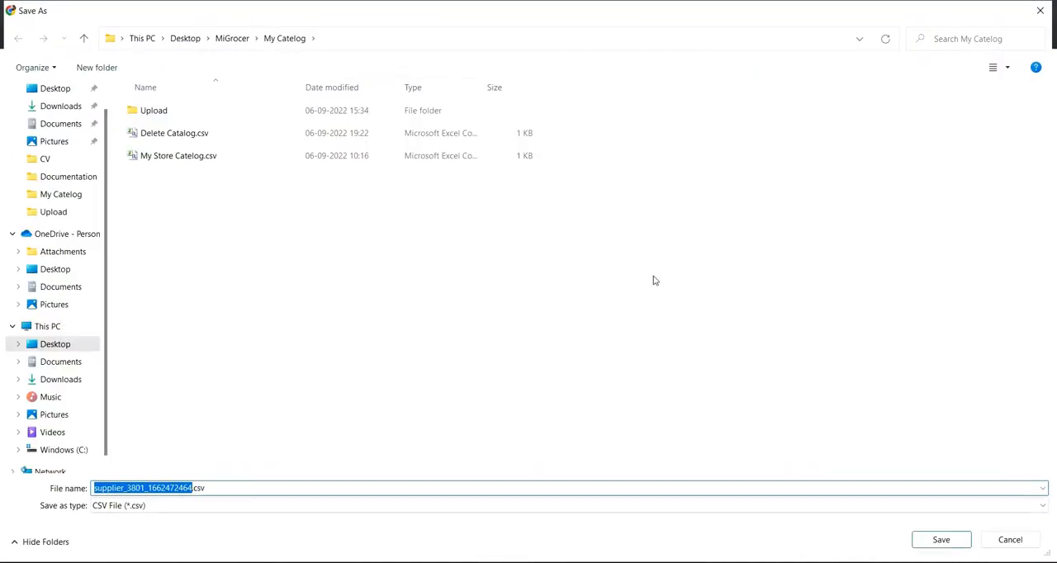
text(My Store )
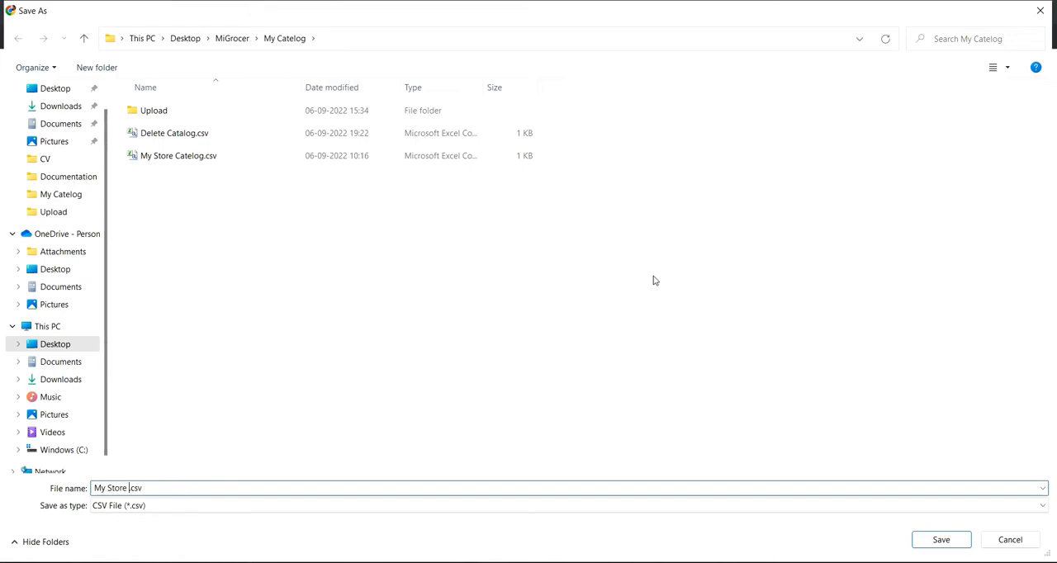
text(Products)
click(941, 540)
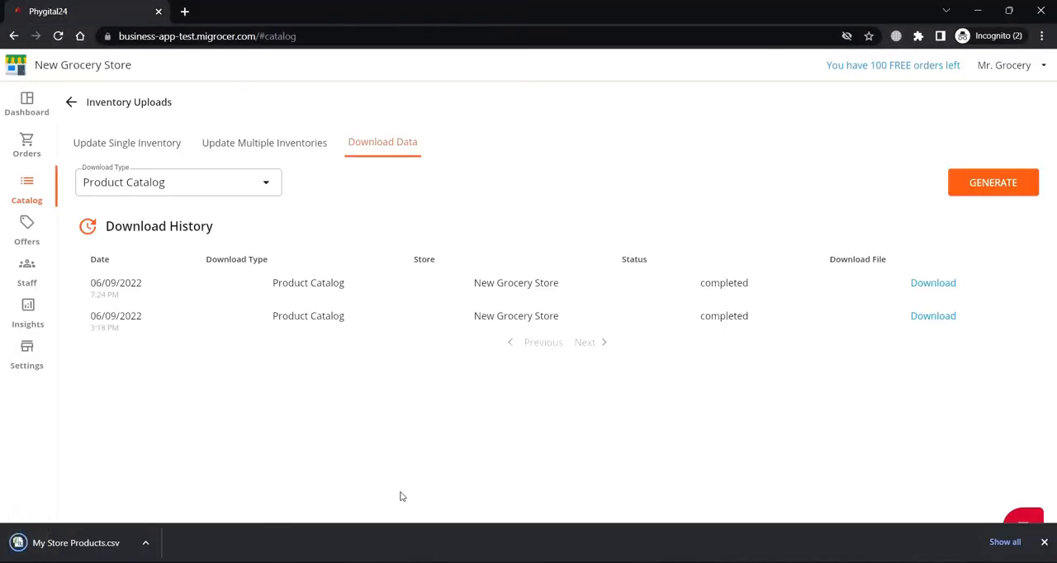
Go back to Bulk Uploads and open the Delete Products section of Catalog Uploads.
click(71, 103)
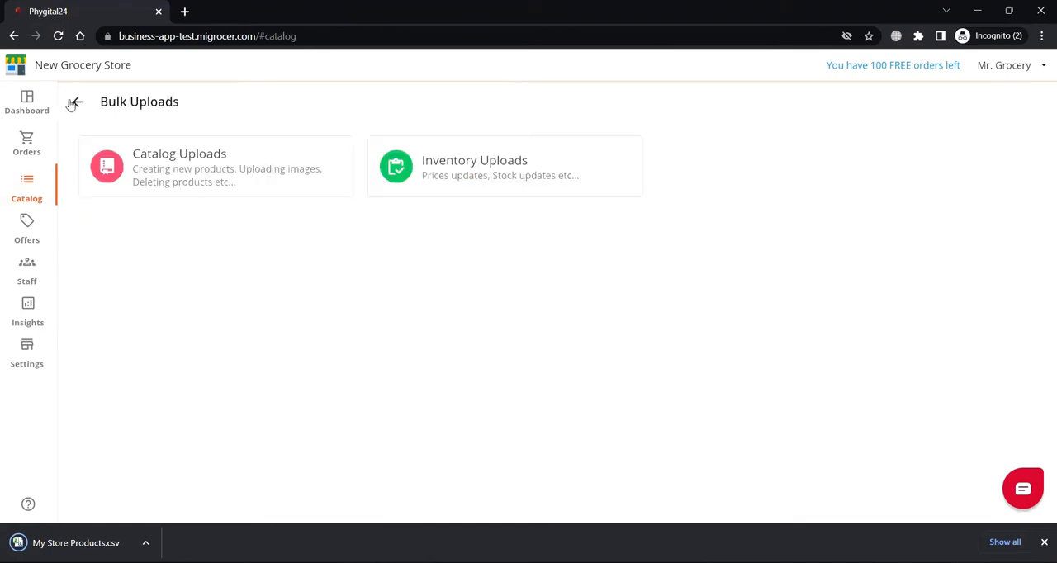
click(185, 193)
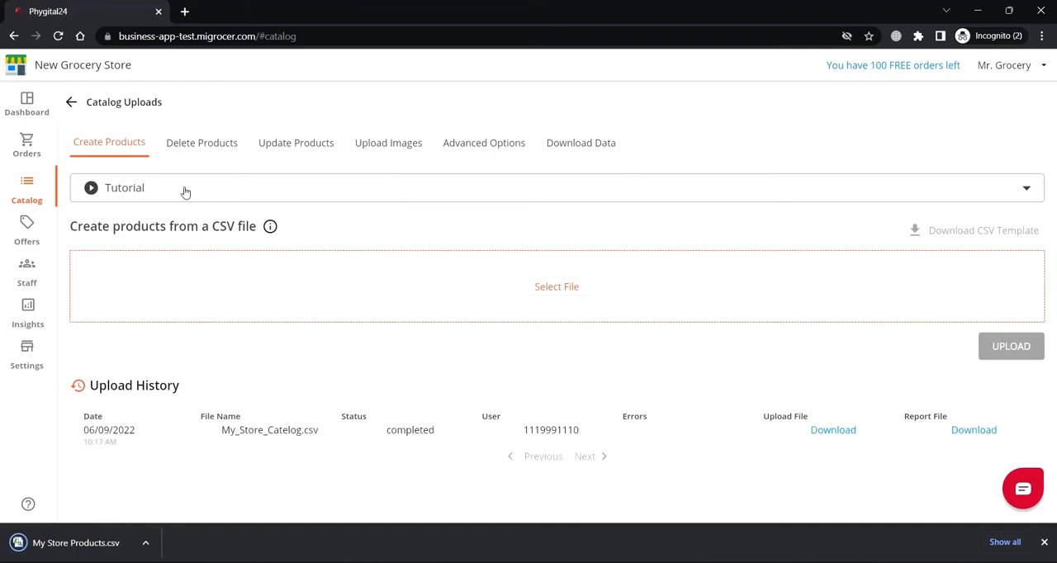
click(210, 147)
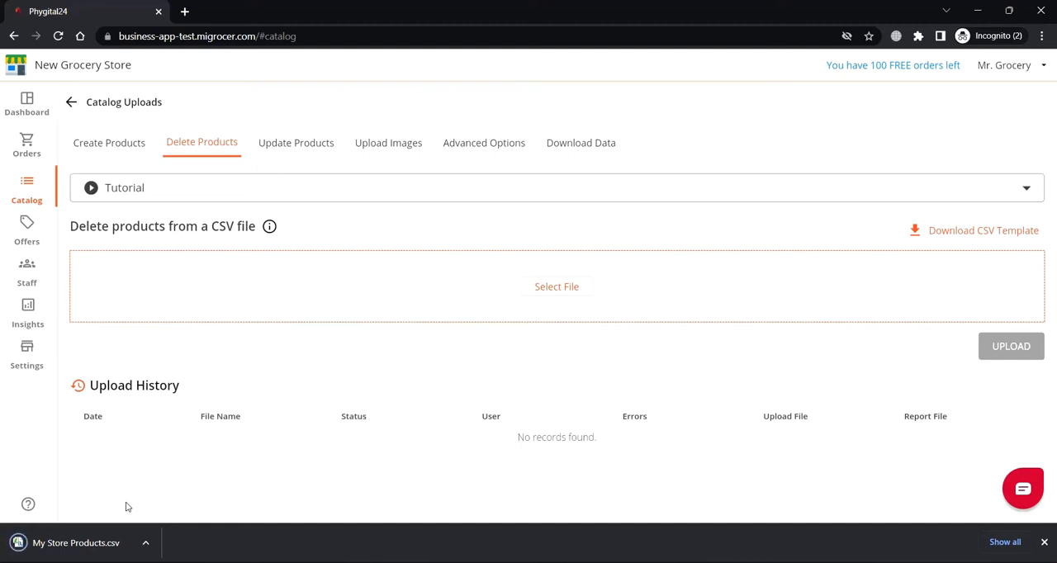
Open the downloaded My Store Products.csv in Excel and autofit its columns to the header row.
click(145, 545)
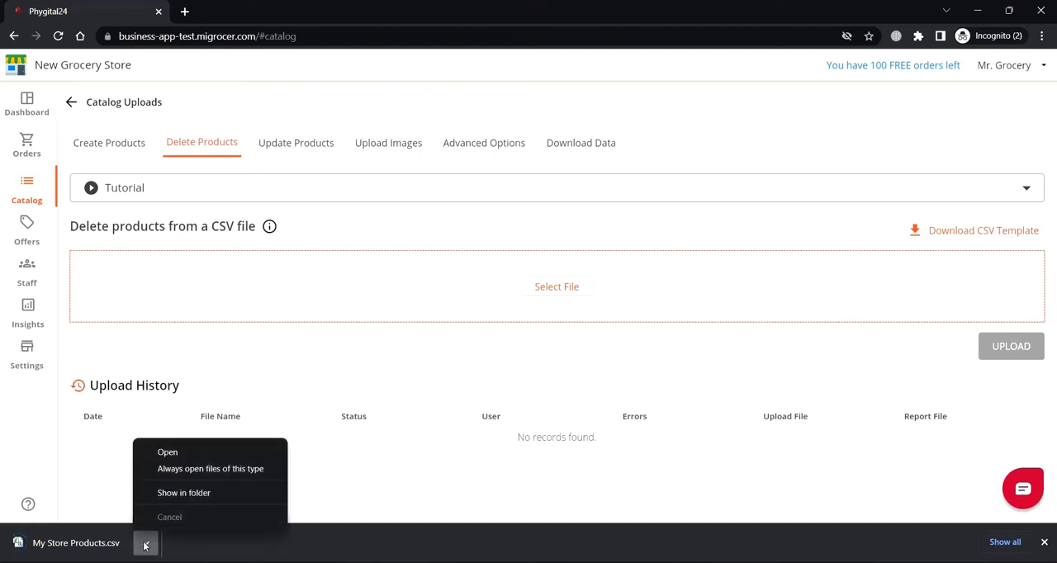
click(167, 452)
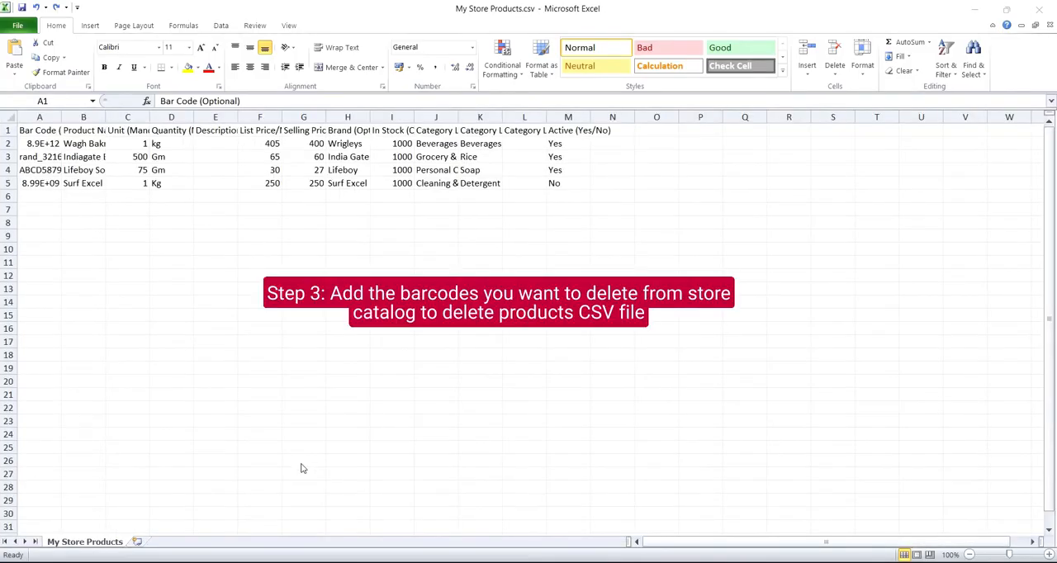
key(ctrl+shift+Right)
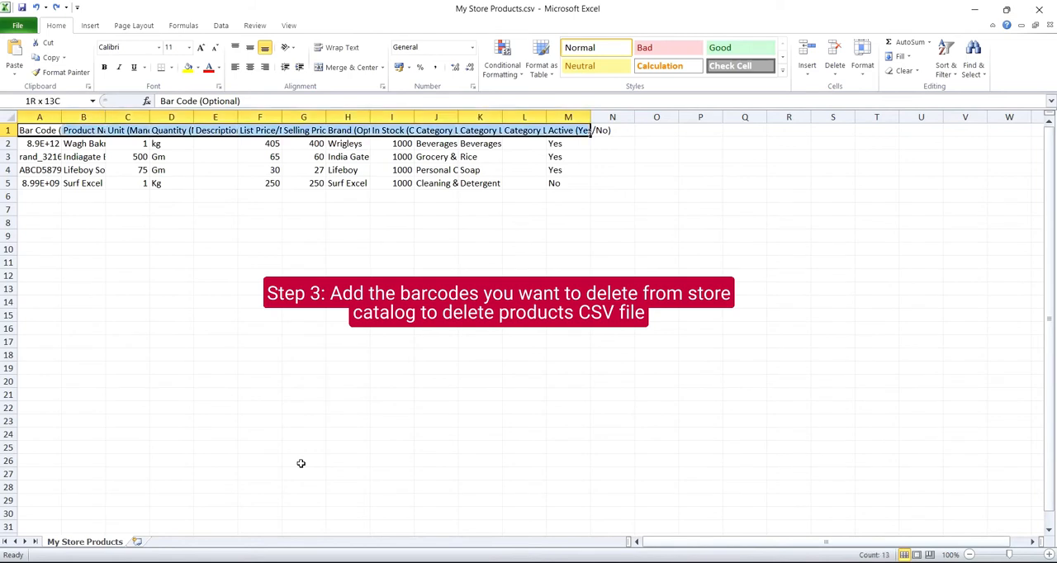
key(alt+h)
key(o)
key(i)
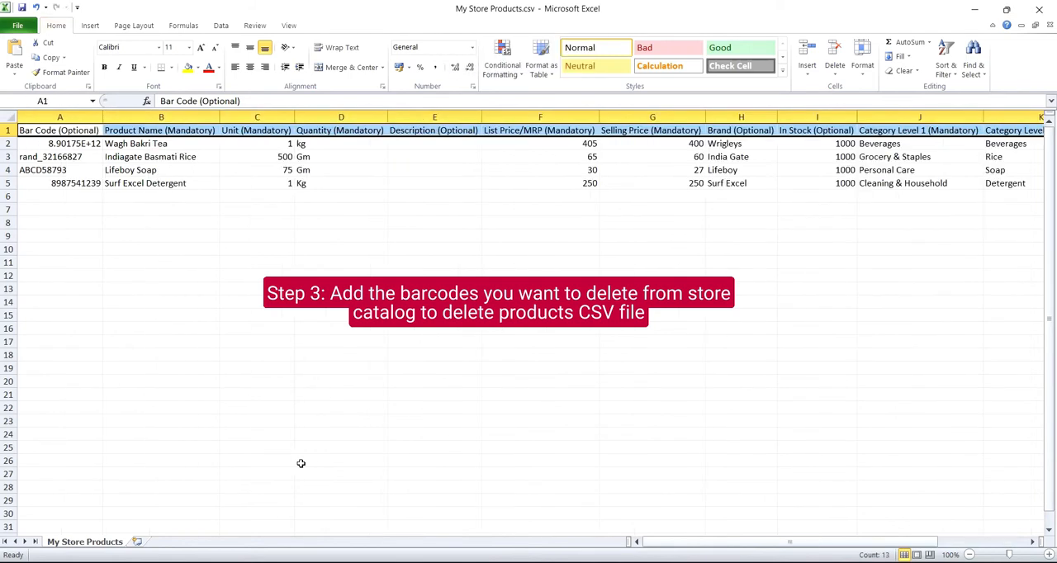
Format the barcodes in A2:A5 as Number with no decimal places.
key(Down)
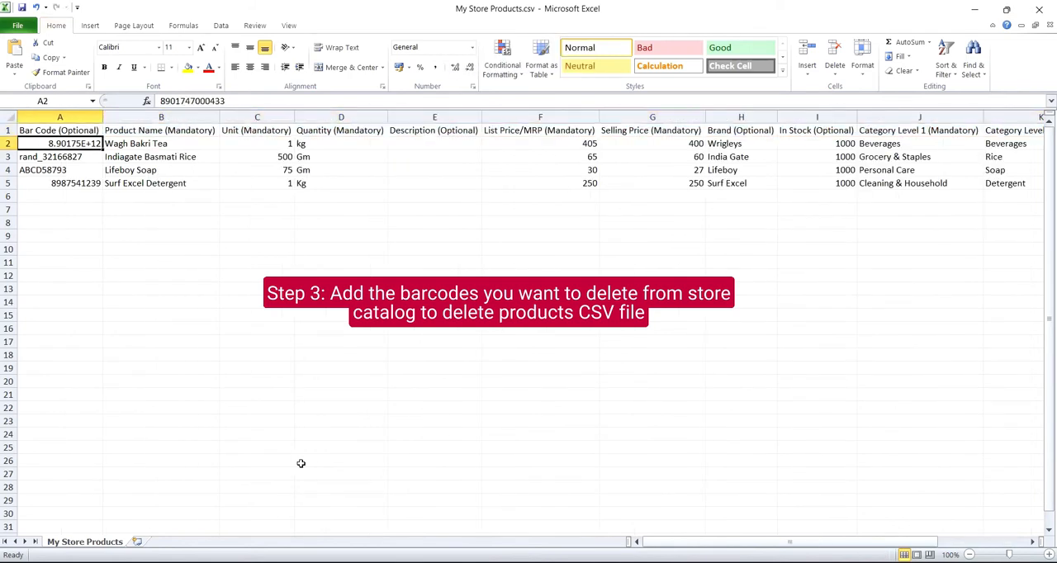
key(shift+Down)
key(shift+Down)
key(shift+Down)
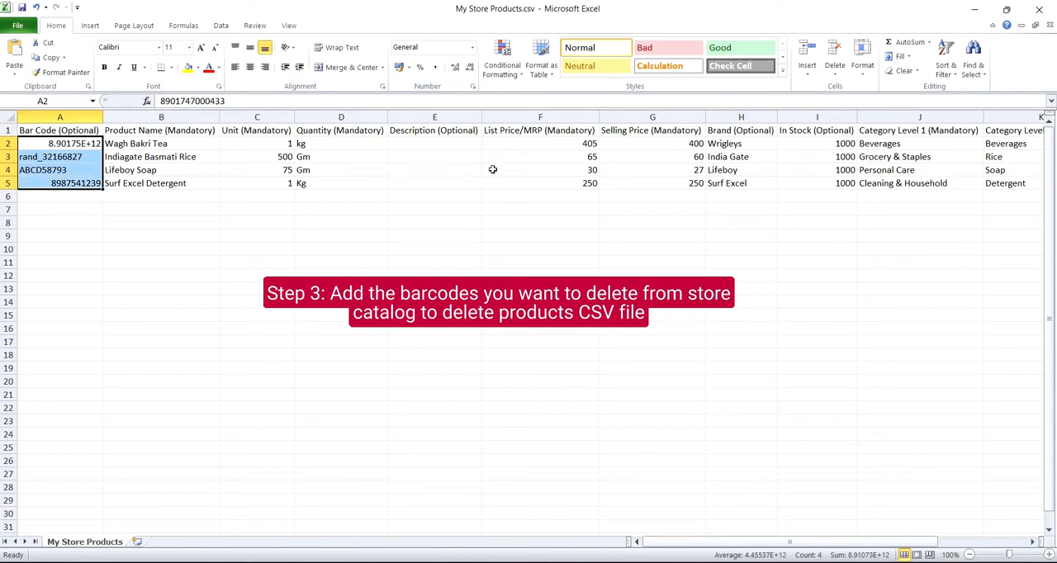
click(430, 49)
text(Number)
key(Return)
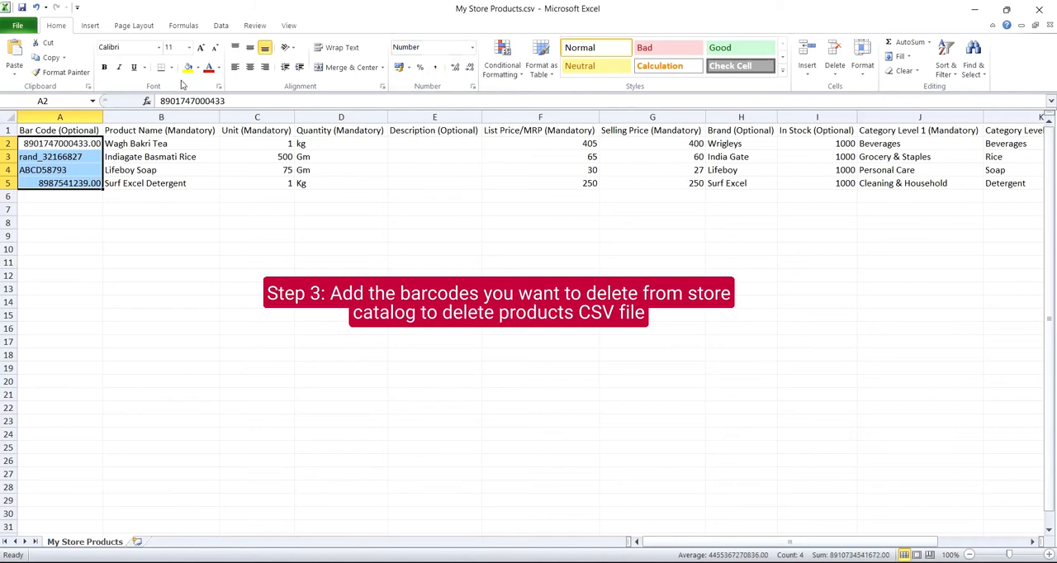
click(469, 69)
click(469, 70)
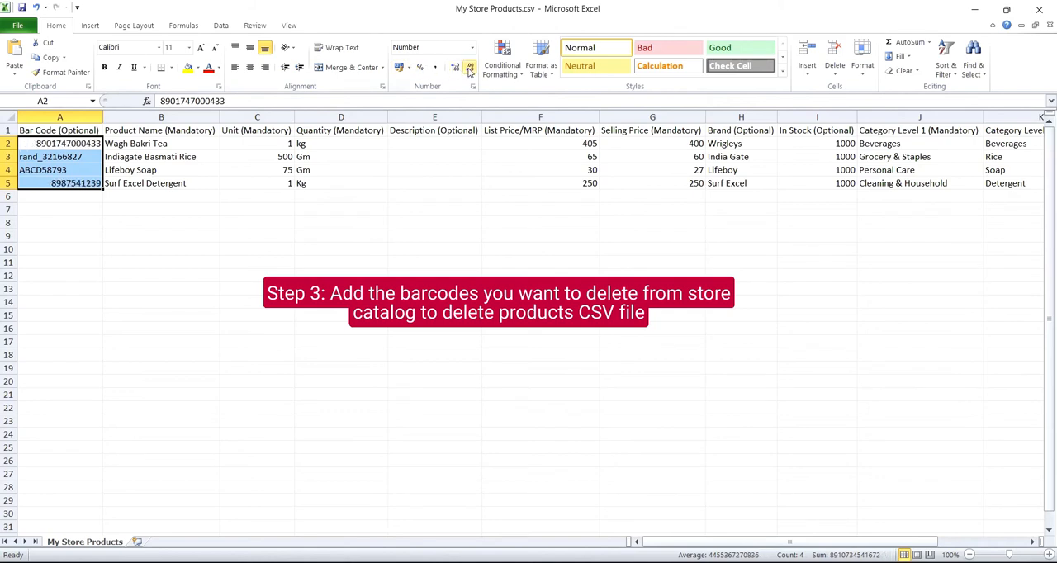
click(170, 289)
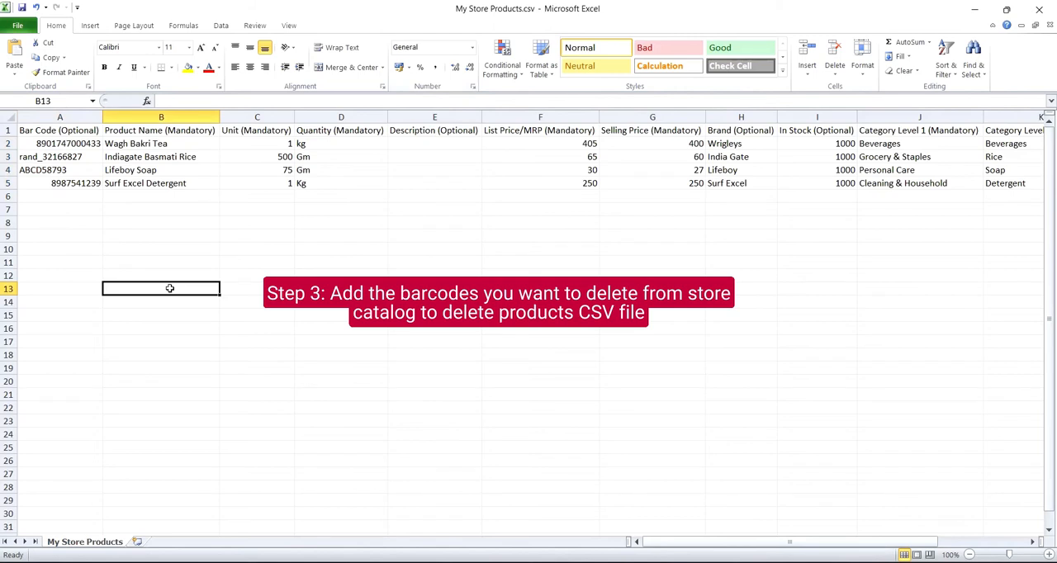
click(83, 144)
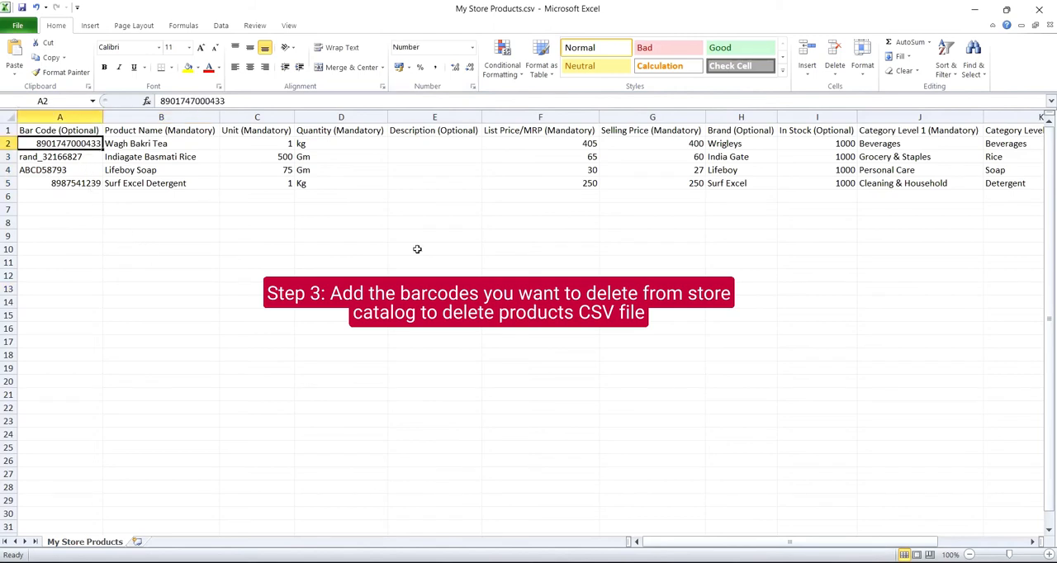
key(shift+Down)
key(ctrl+c)
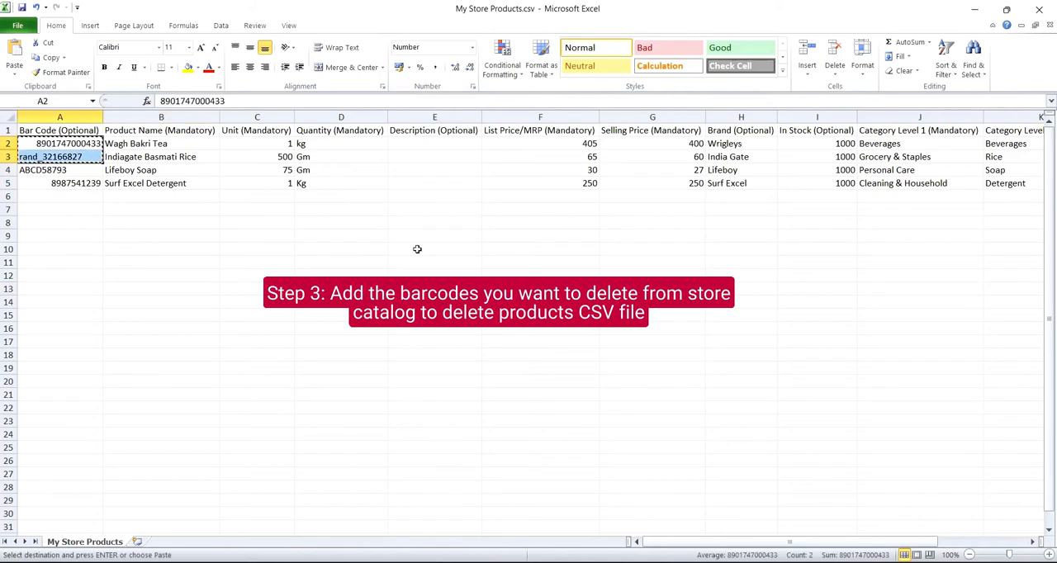
key(alt+Tab)
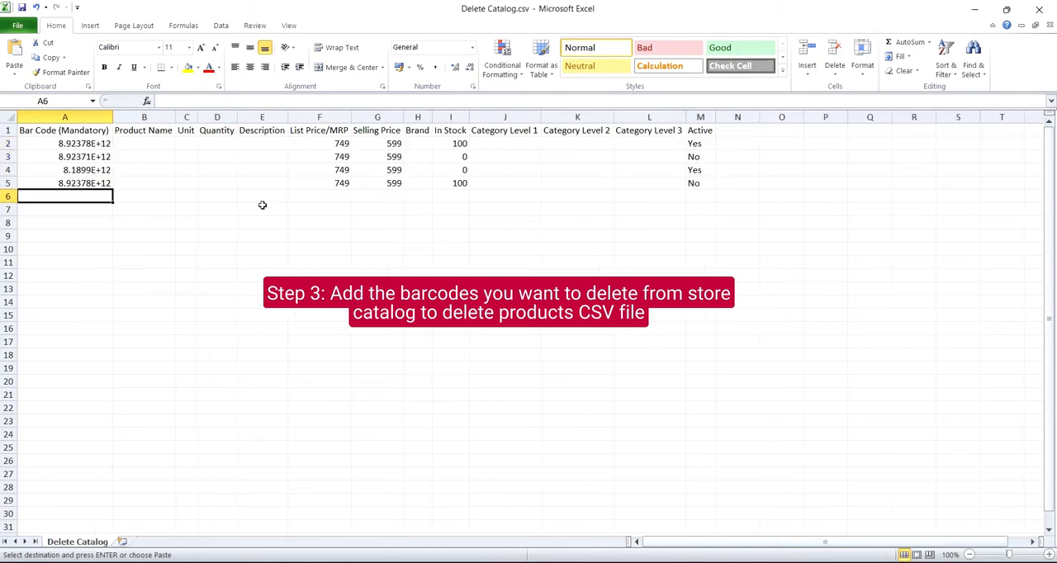
key(Up)
key(Up)
key(Up)
key(Up)
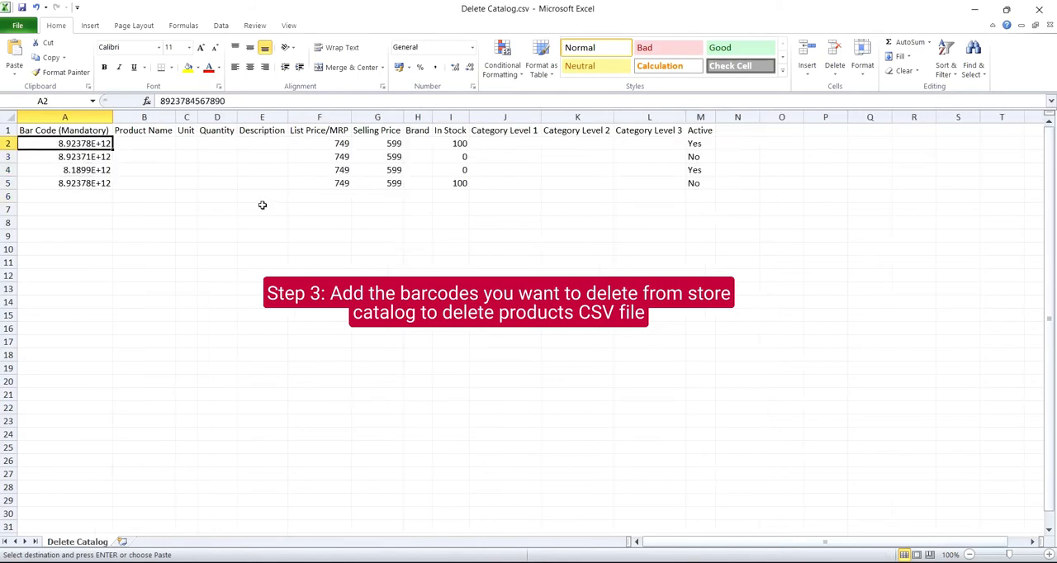
key(ctrl+v)
Clear the leftover sample rows A4:M5 in Delete Catalog.csv.
key(Down)
key(Down)
key(shift+Down)
key(shift+Right)
key(shift+Right)
key(shift+Right)
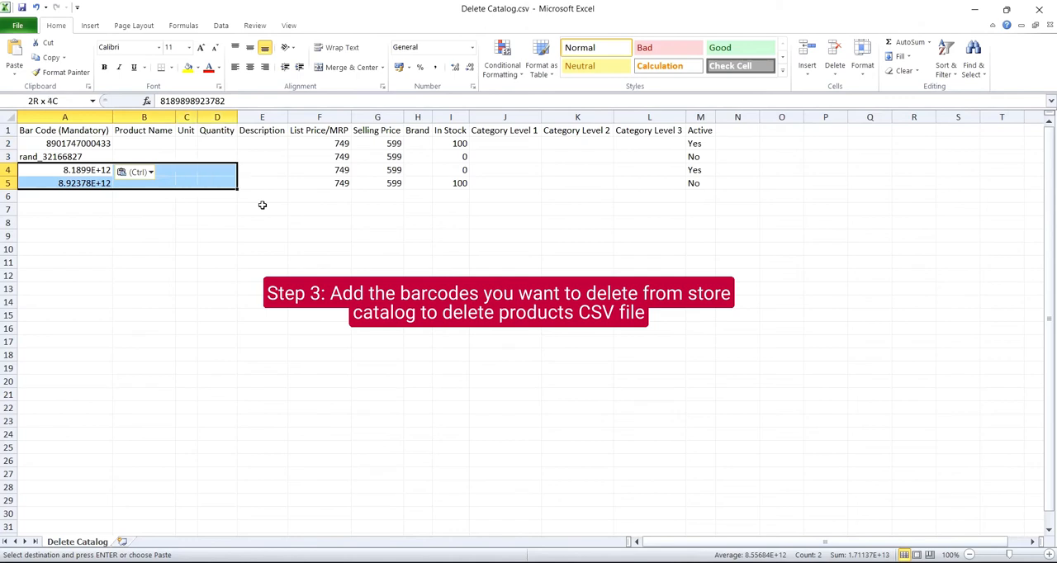
key(shift+Right)
key(shift+Right)
key(shift+Right)
key(shift+Right)
key(shift+Right)
key(shift+Right)
key(shift+Right)
key(shift+Right)
key(shift+Right)
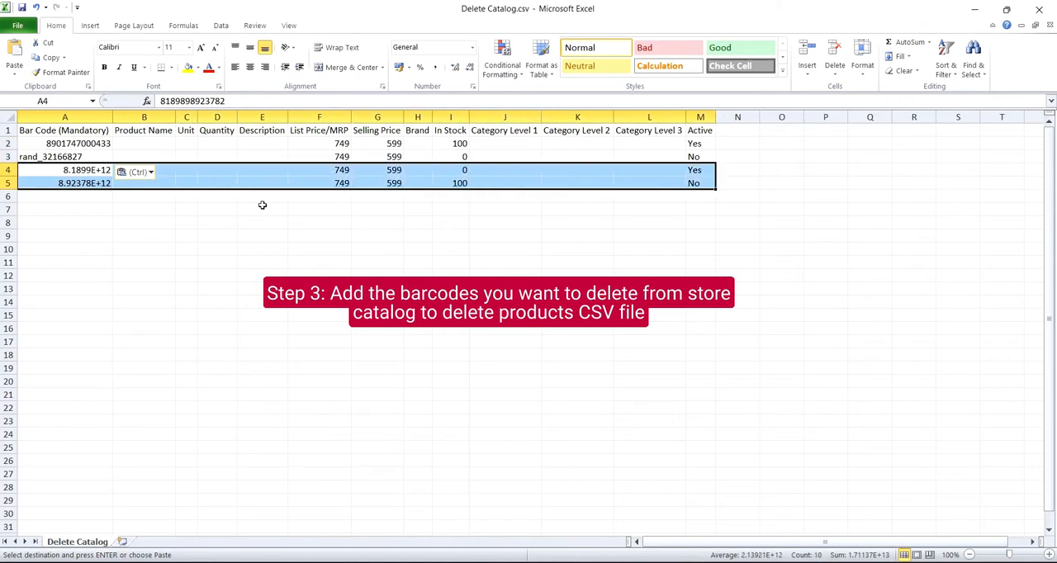
key(Delete)
Clear the price, stock and active values beside the two barcodes in F2:M3.
key(Left)
key(Up)
key(Up)
key(Right)
key(shift+Down)
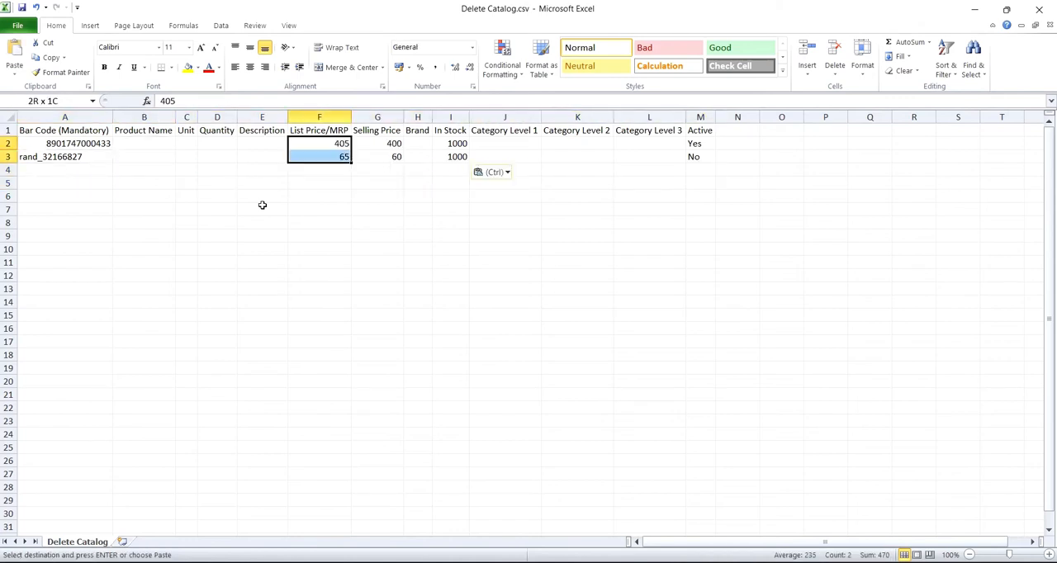
key(shift+Right)
key(shift+Right)
key(shift+Right)
key(shift+Right)
key(shift+Right)
key(shift+Right)
key(shift+Right)
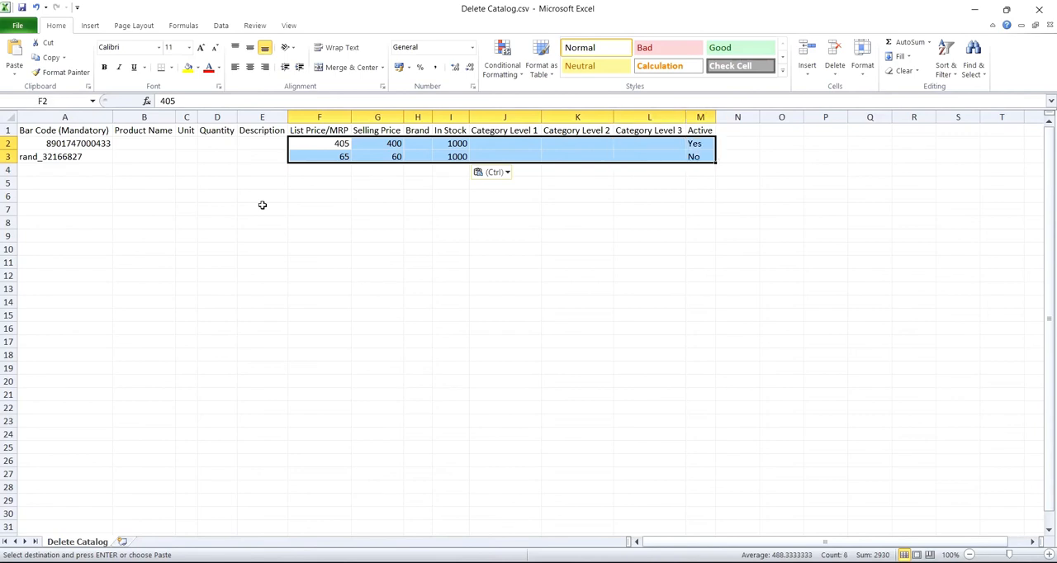
key(Delete)
click(381, 238)
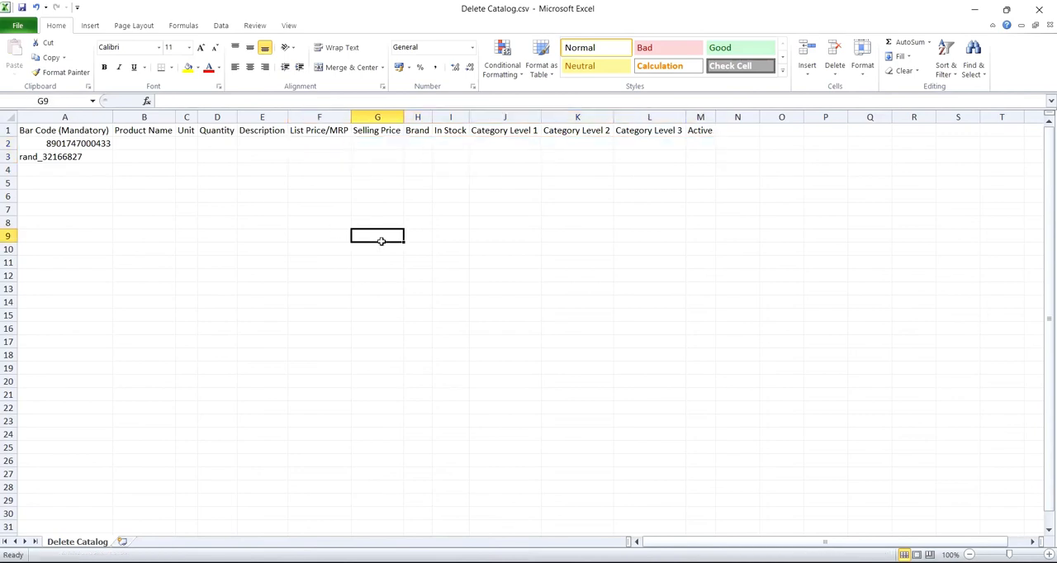
text(Not)
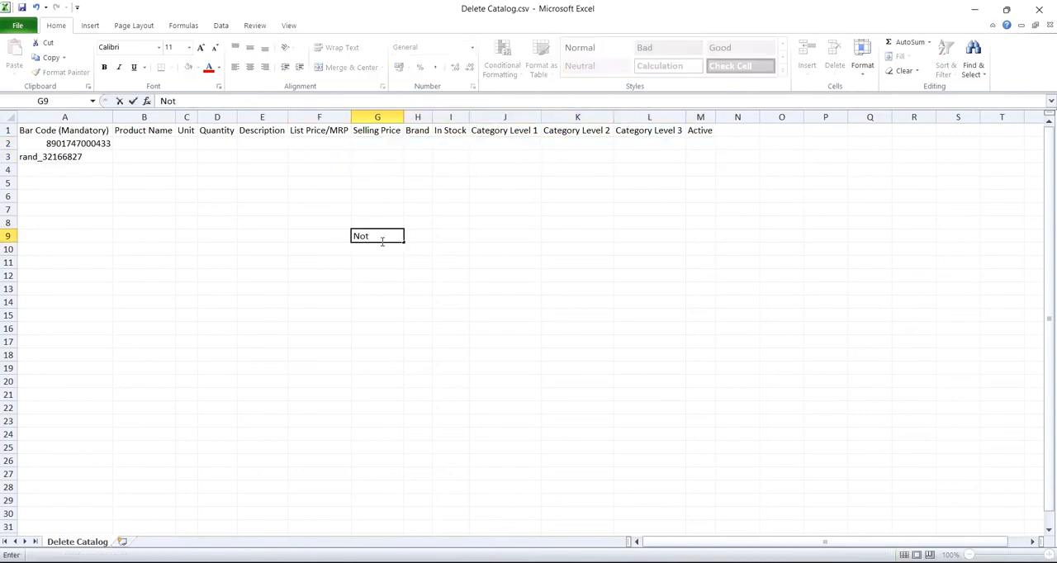
text( required)
key(Escape)
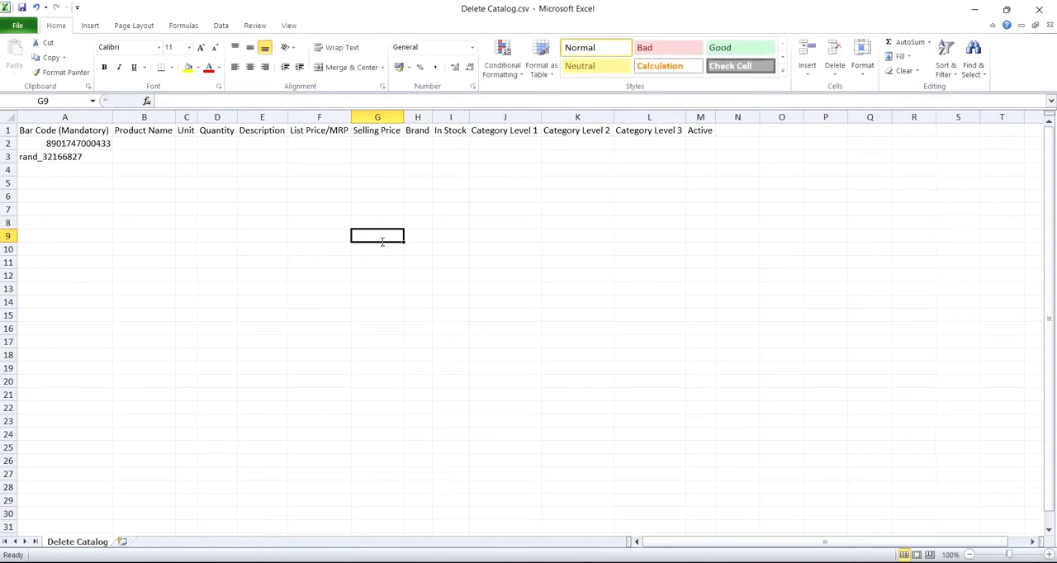
click(382, 241)
text(Only)
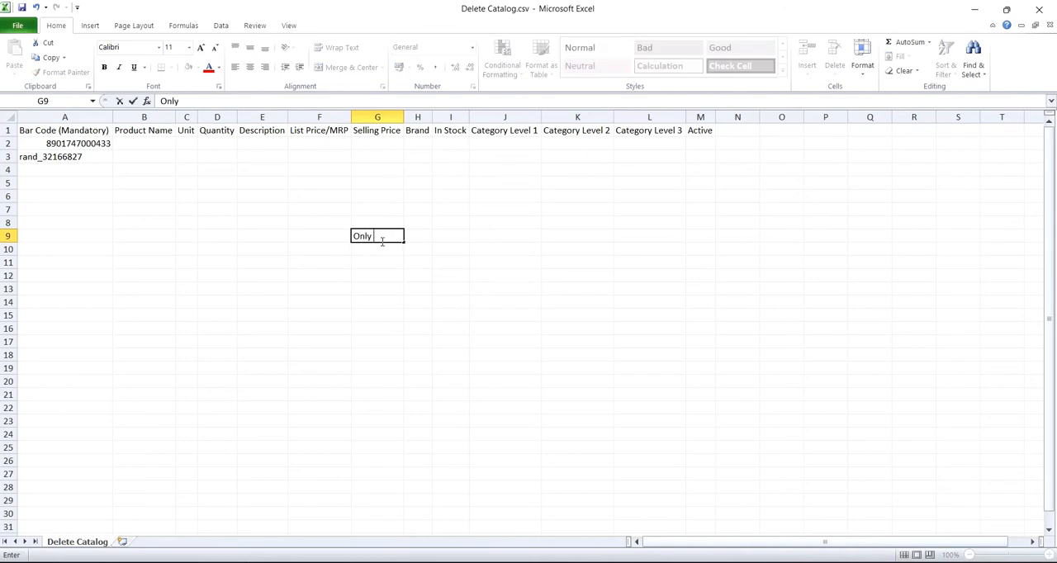
text( B)
key(BackSpace)
text(Bar code is re)
text(quired)
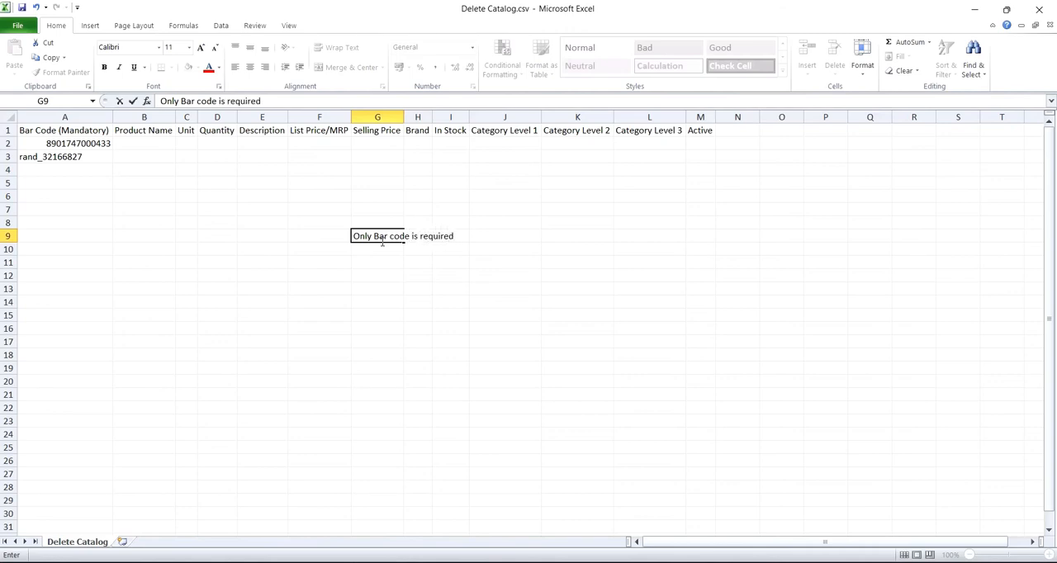
key(Escape)
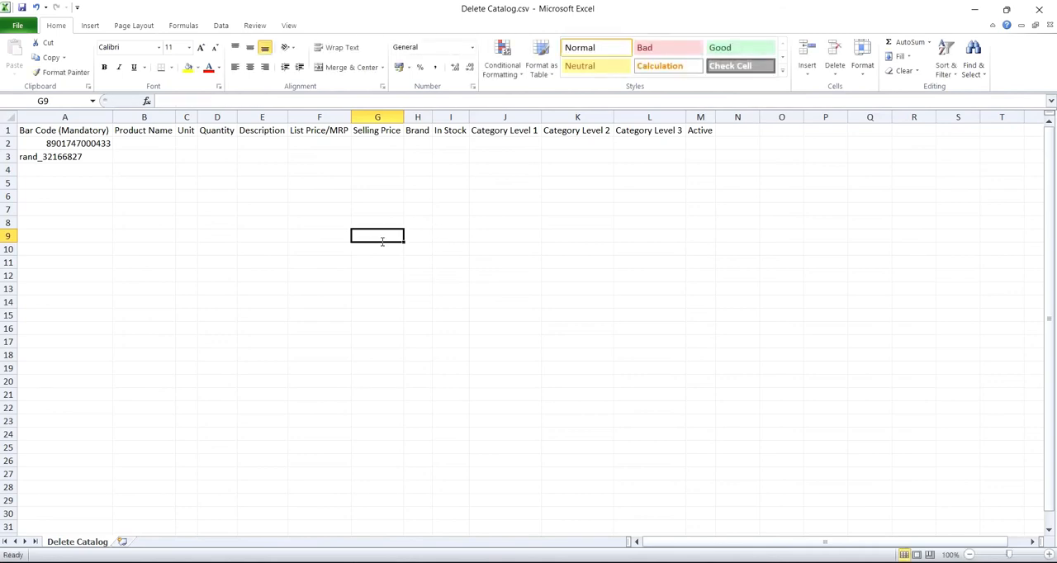
Save Delete Catalog.csv, keeping the CSV format, and close that workbook.
key(Home)
key(ctrl+Up)
key(ctrl+Up)
key(ctrl+Down)
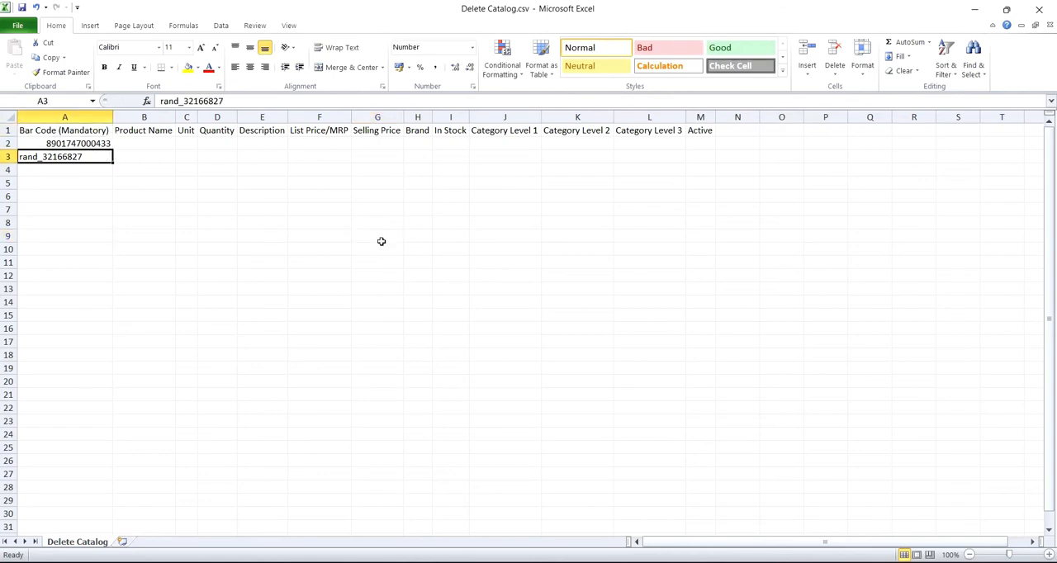
key(Down)
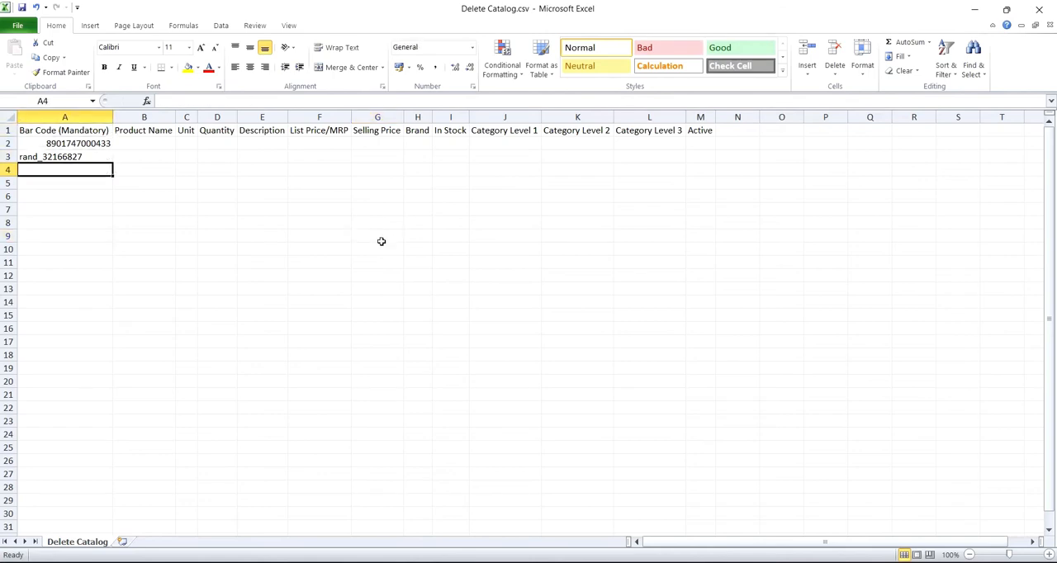
click(22, 9)
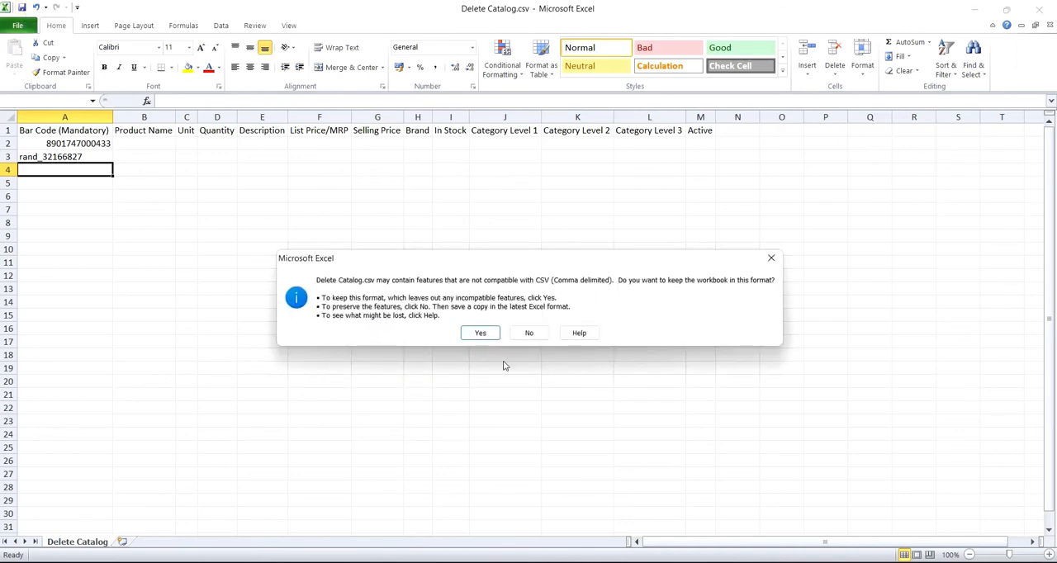
click(481, 333)
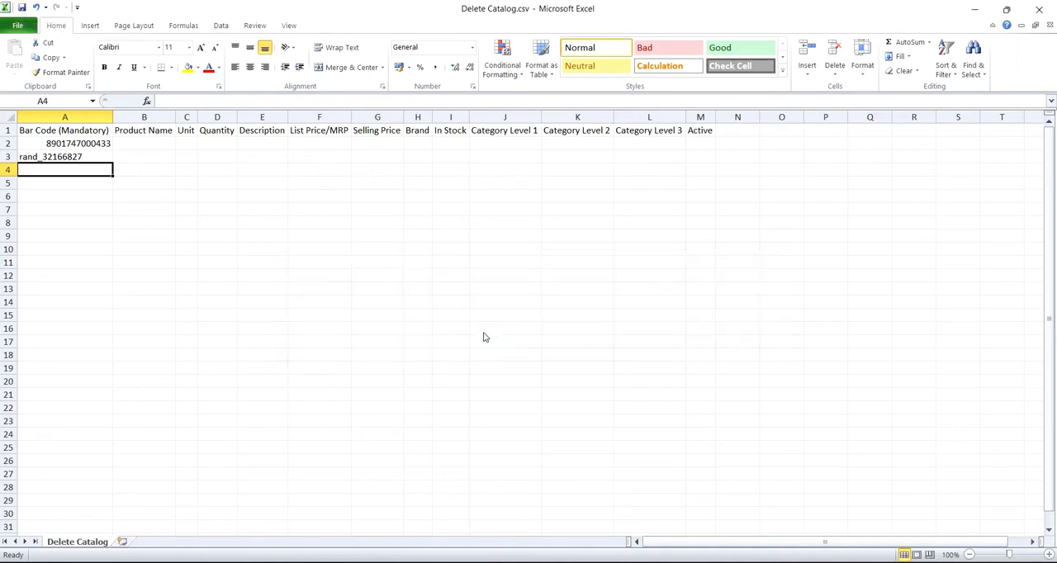
click(1049, 26)
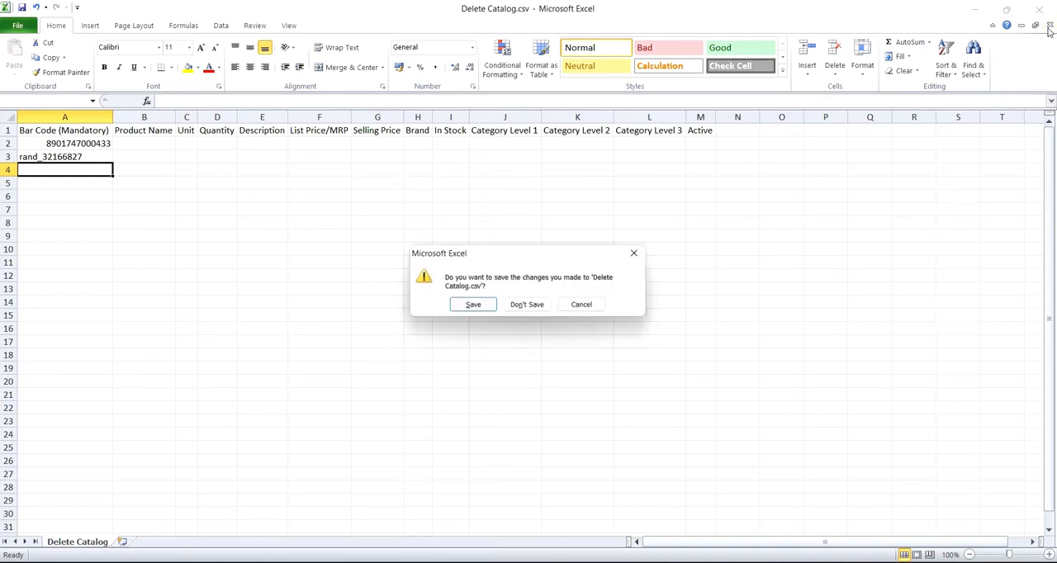
click(473, 305)
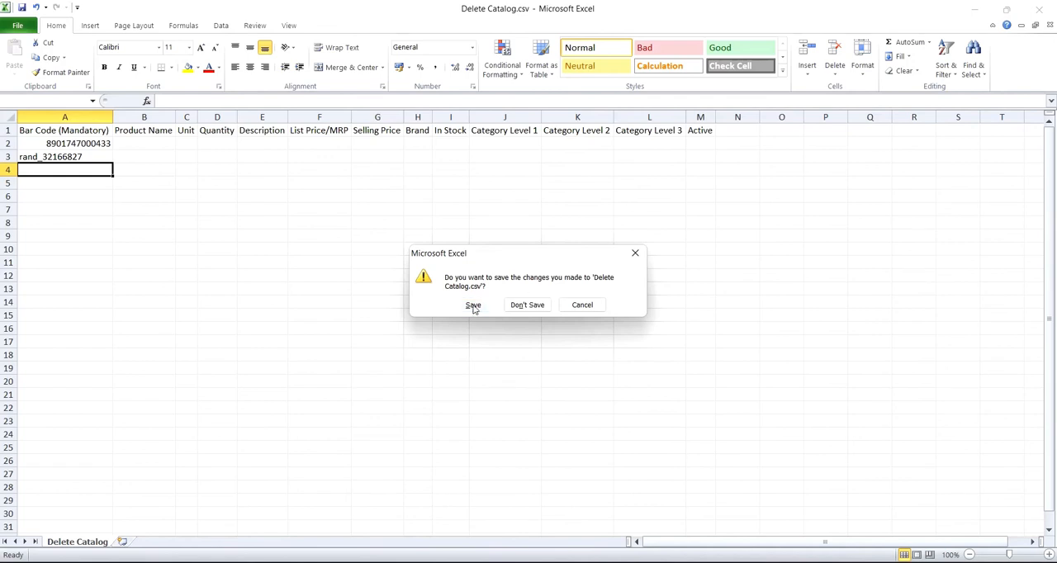
click(480, 332)
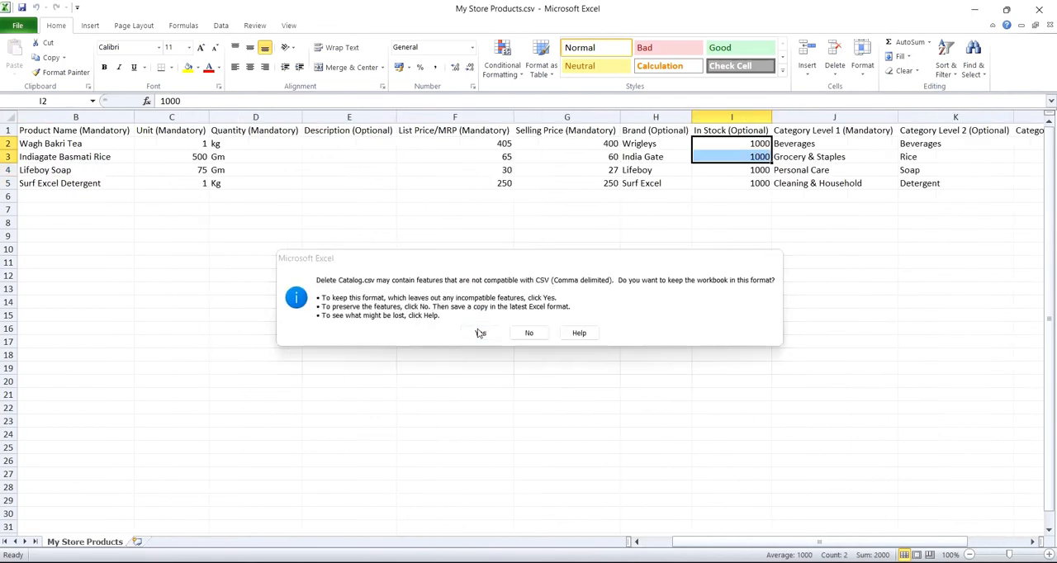
click(519, 311)
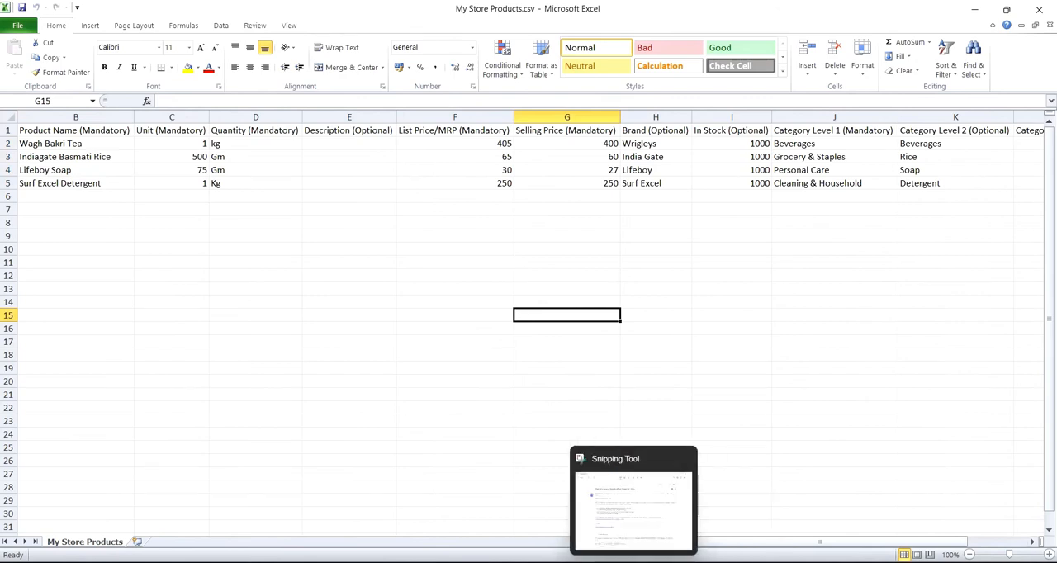
Switch to the Phygital24 window in Chrome and upload Delete Catalog.csv as the product deletion file.
mouse_move(603, 562)
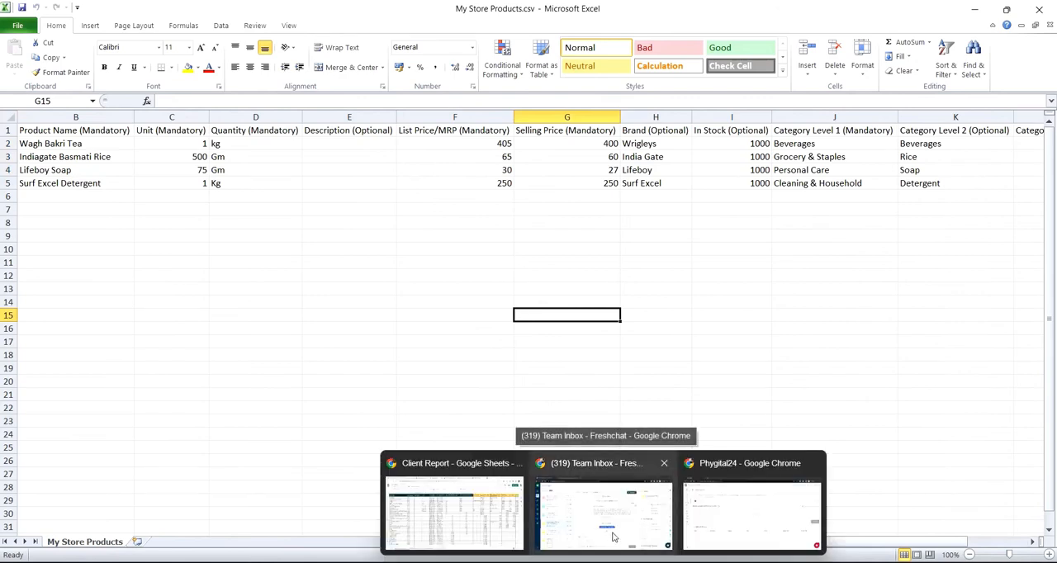
click(738, 514)
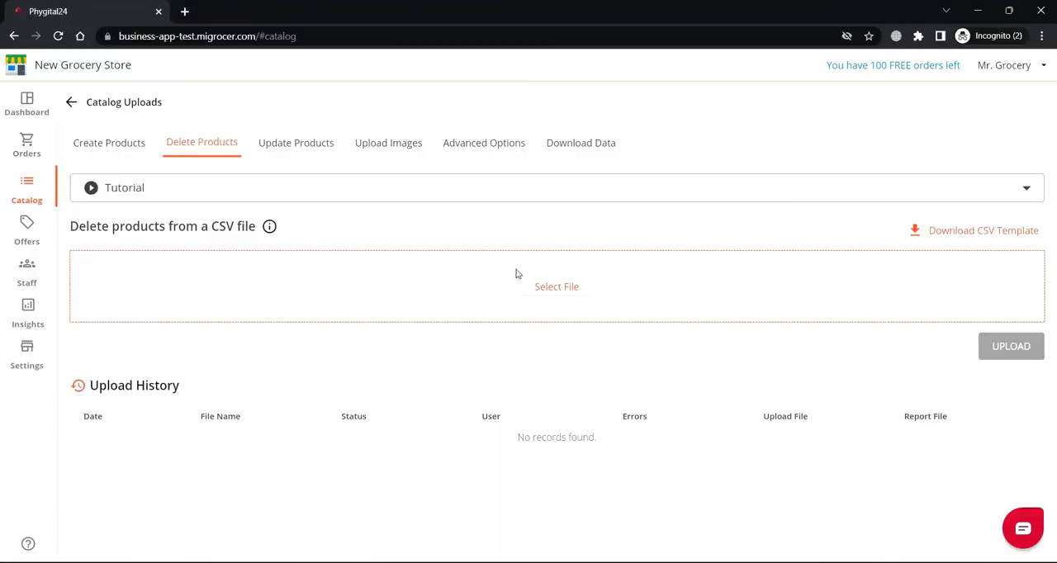
click(554, 289)
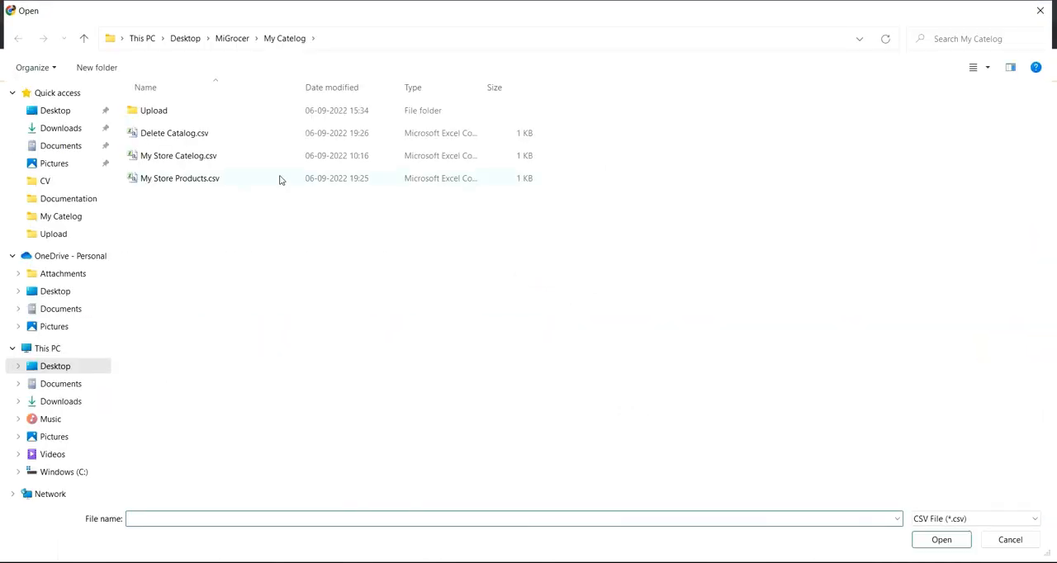
click(175, 138)
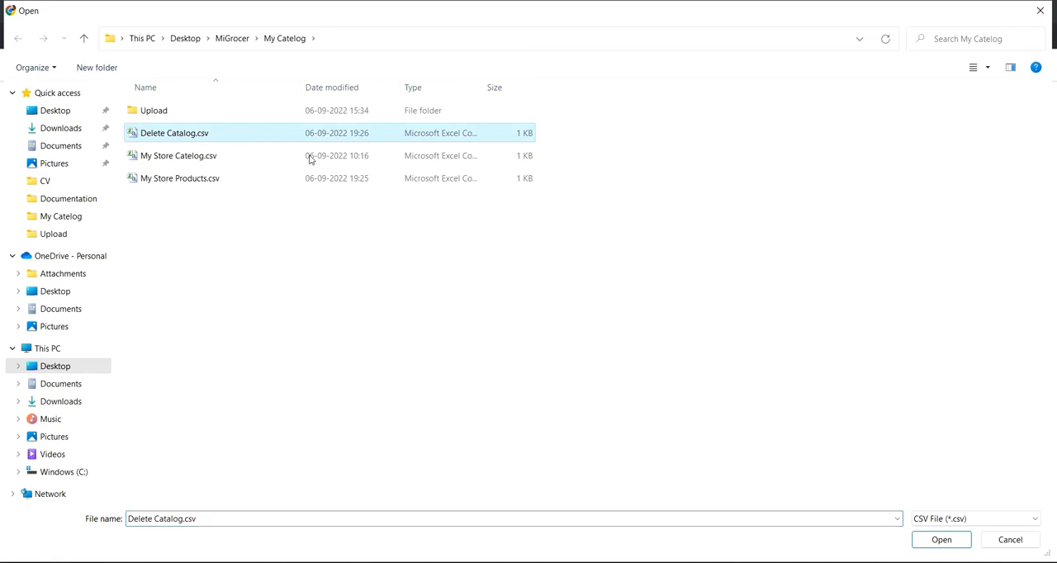
click(942, 539)
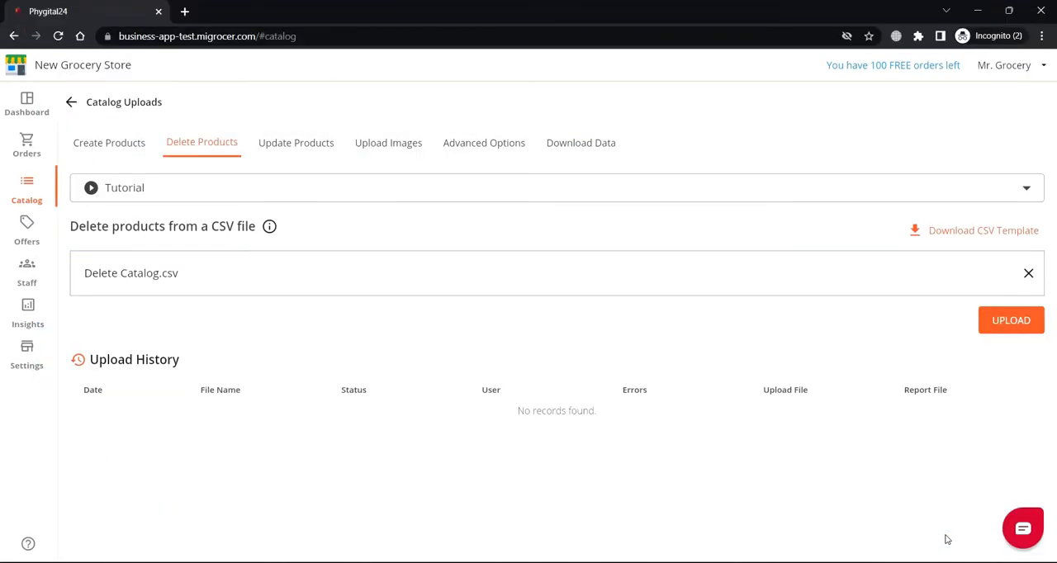
click(1010, 322)
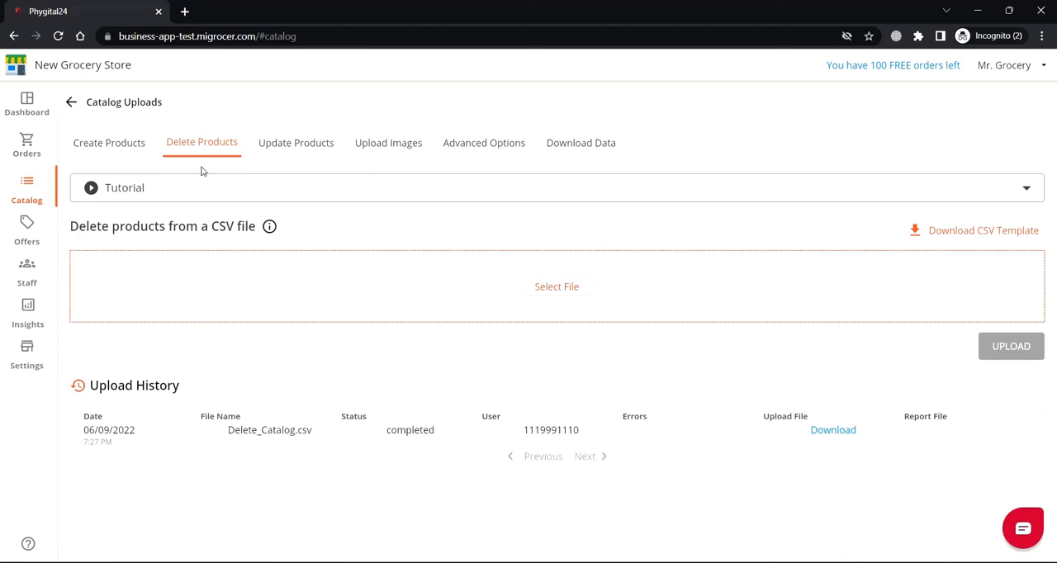
Return to the store's Catalog page to check the remaining products.
click(40, 190)
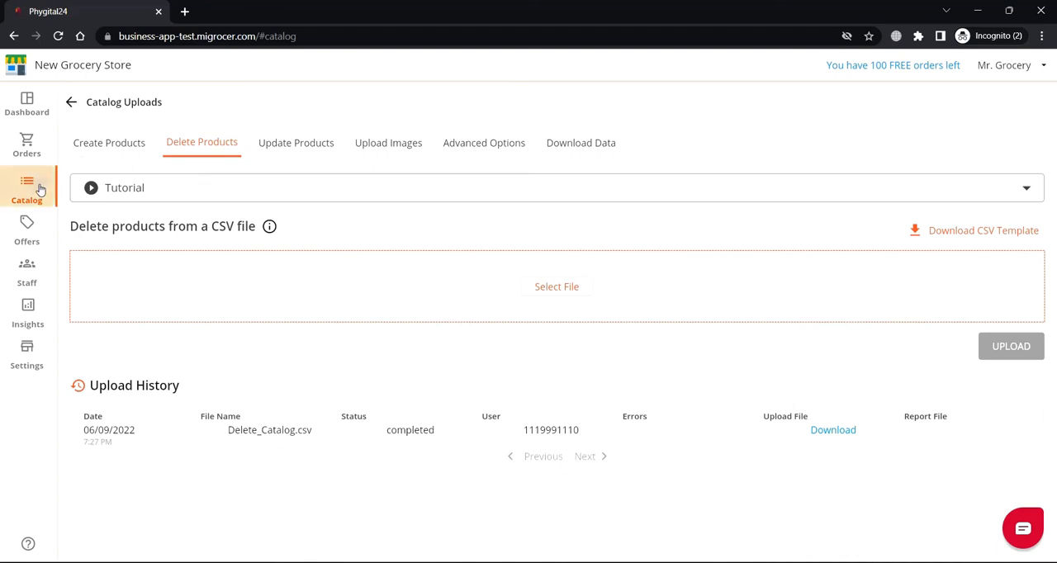